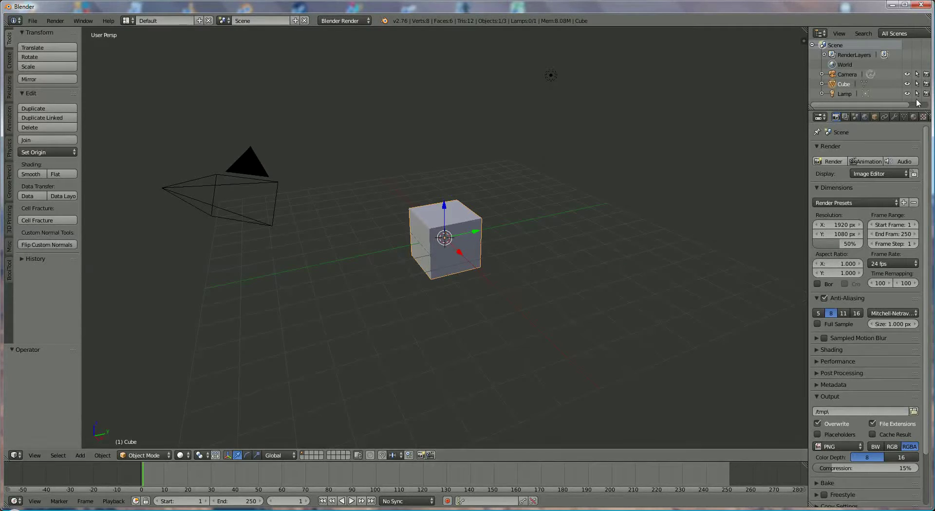
Rename the default Cube to 'Cubemiddle' in the Outliner, fixing a misspelling.
{"action": "double_click", "coordinate": [842, 84]}
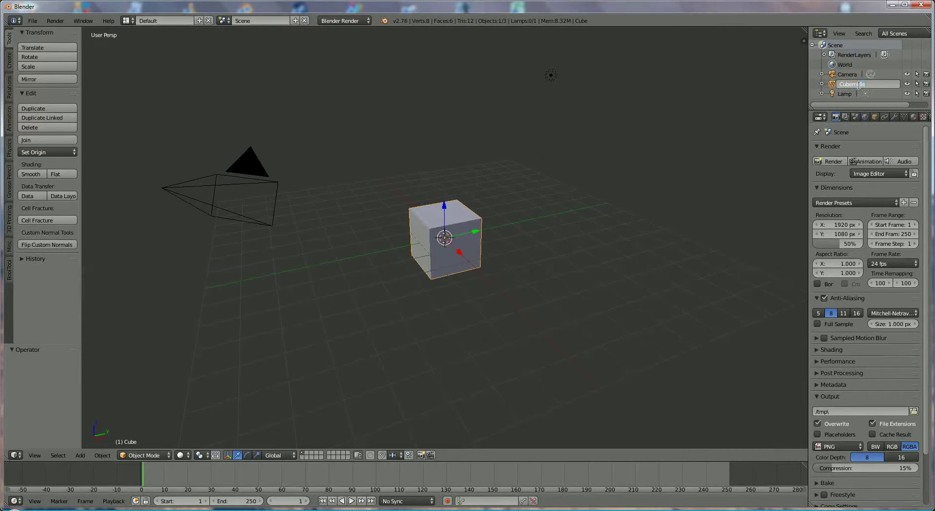
{"action": "key", "text": "Return"}
{"action": "double_click", "coordinate": [858, 84]}
{"action": "key", "text": "Return"}
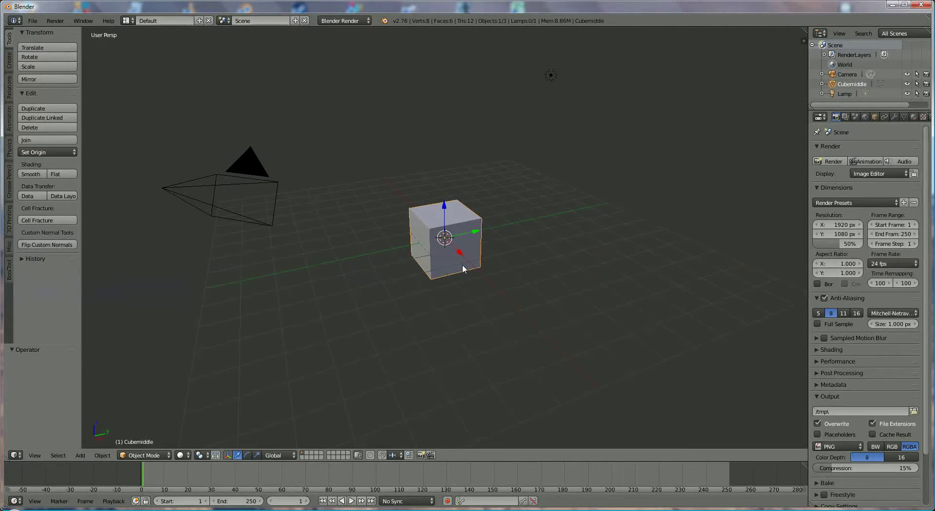
Start the Screencast Keys display from the N side panel.
{"action": "key", "text": "n"}
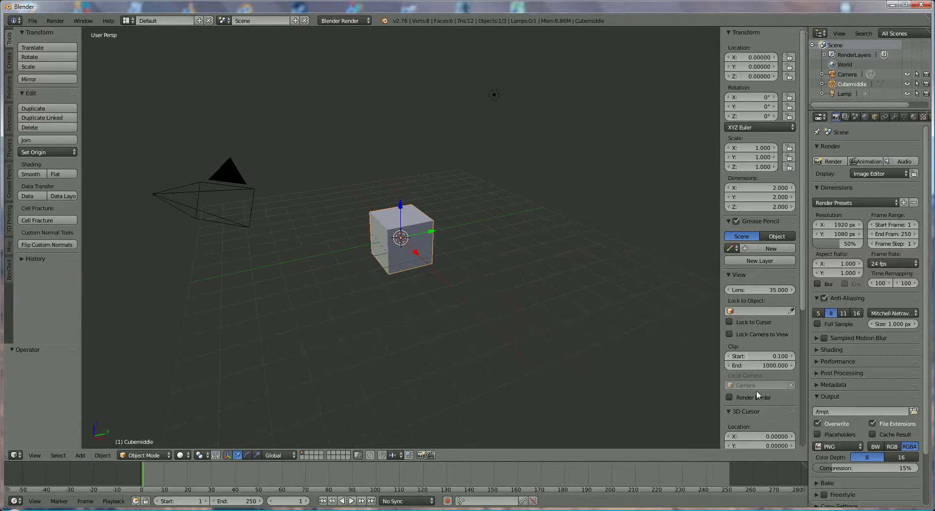
{"action": "scroll", "coordinate": [755, 388], "scroll_direction": "down", "scroll_amount": 5}
{"action": "scroll", "coordinate": [755, 388], "scroll_direction": "down", "scroll_amount": 1}
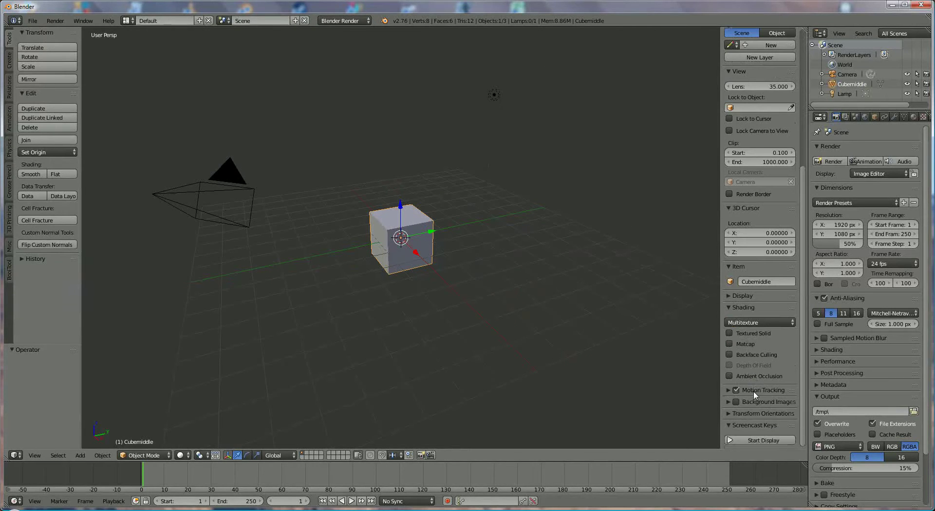
{"action": "left_click", "coordinate": [769, 436]}
{"action": "scroll", "coordinate": [762, 385], "scroll_direction": "down", "scroll_amount": 5}
{"action": "scroll", "coordinate": [761, 374], "scroll_direction": "down", "scroll_amount": 3}
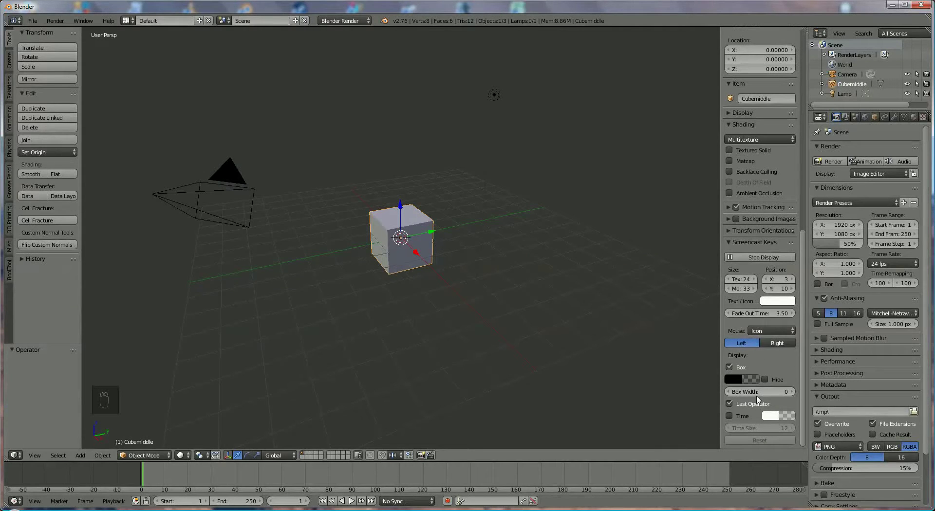
Set Screencast Keys Mouse display to Text and hide the side panel.
{"action": "left_click", "coordinate": [771, 332]}
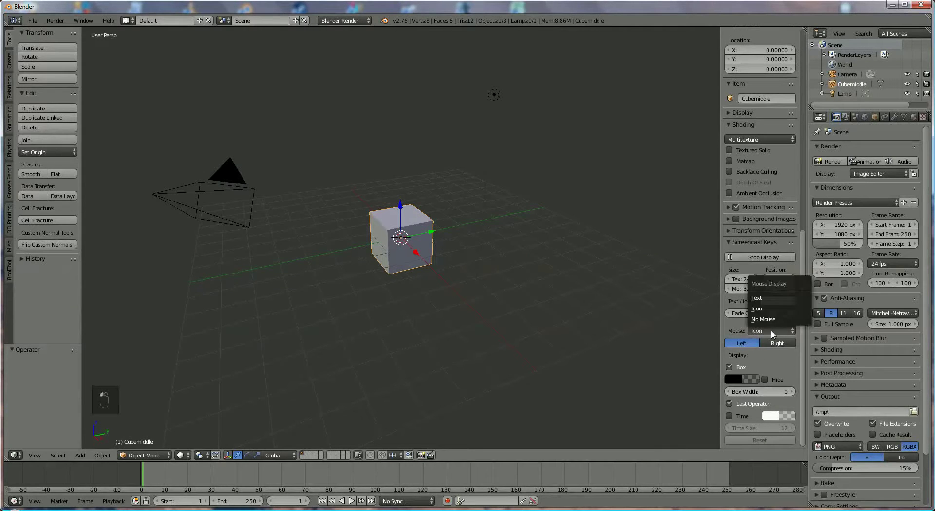
{"action": "left_click", "coordinate": [770, 298]}
{"action": "scroll", "coordinate": [631, 388], "scroll_direction": "up", "scroll_amount": 2}
{"action": "scroll", "coordinate": [633, 387], "scroll_direction": "up", "scroll_amount": 4}
{"action": "scroll", "coordinate": [650, 380], "scroll_direction": "down", "scroll_amount": 5}
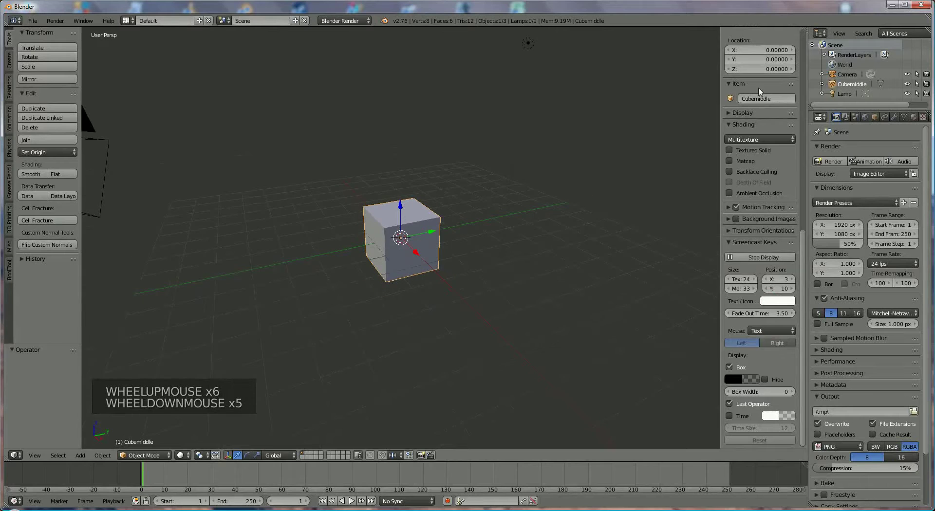
{"action": "key", "text": "n"}
{"action": "key", "text": "n"}
{"action": "key", "text": "n"}
{"action": "key", "text": "n"}
{"action": "key", "text": "n"}
{"action": "key", "text": "n"}
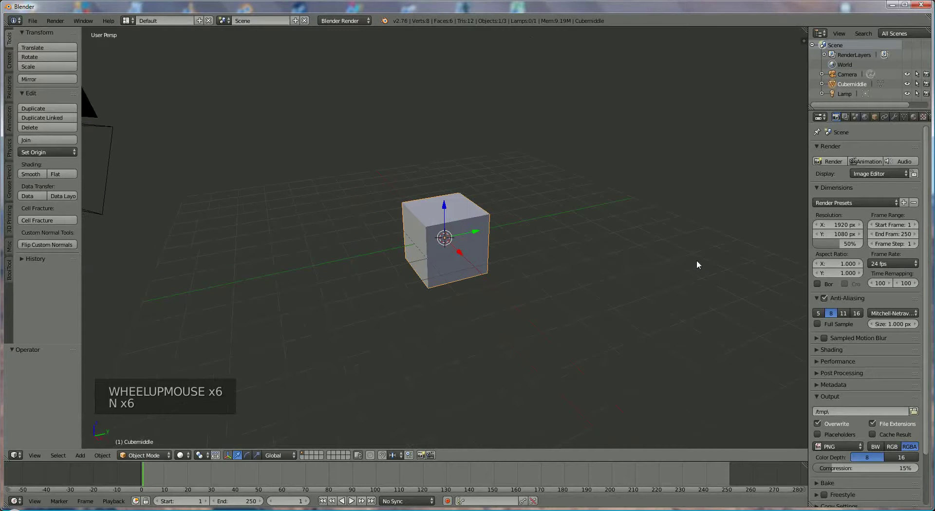
{"action": "scroll", "coordinate": [537, 313], "scroll_direction": "up", "scroll_amount": 1}
{"action": "scroll", "coordinate": [538, 309], "scroll_direction": "down", "scroll_amount": 2}
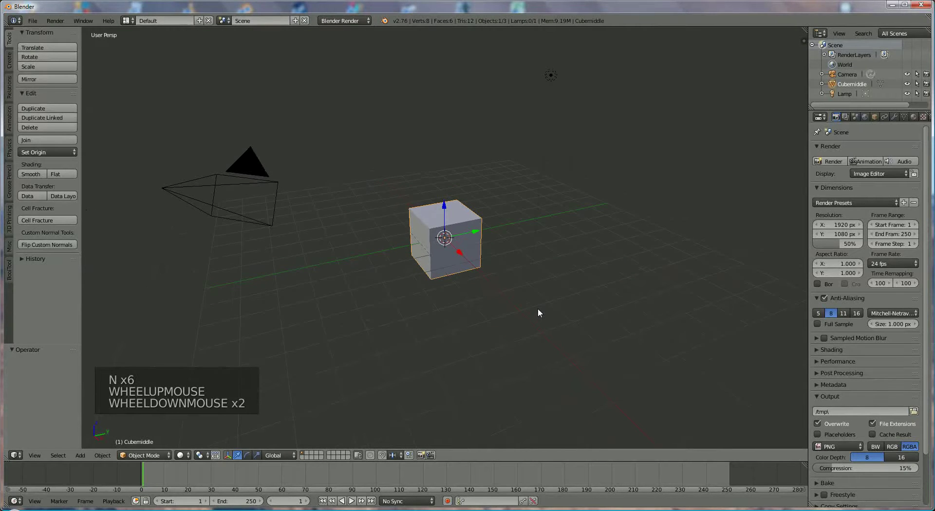
Duplicate Cubemiddle to the right along Y and name the copy 'Cuberight'.
{"action": "key", "text": "shift+d"}
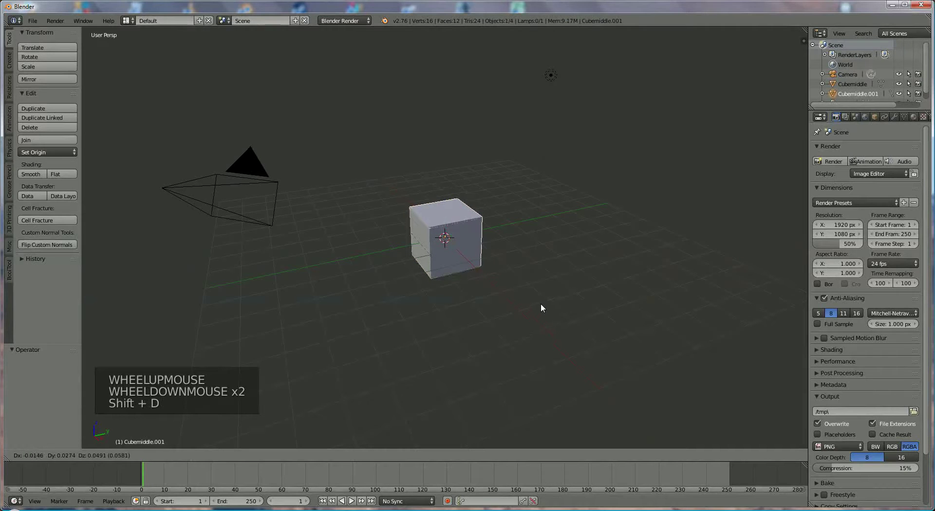
{"action": "key", "text": "x"}
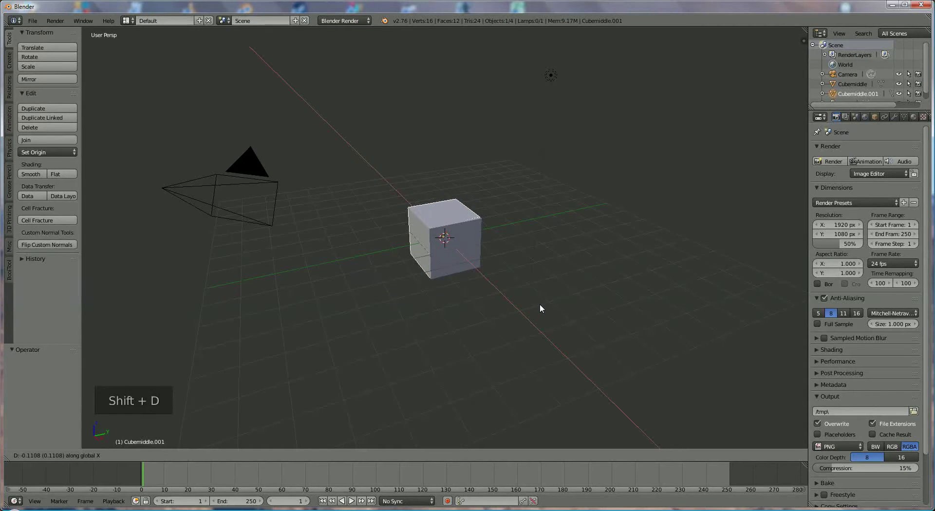
{"action": "key", "text": "y"}
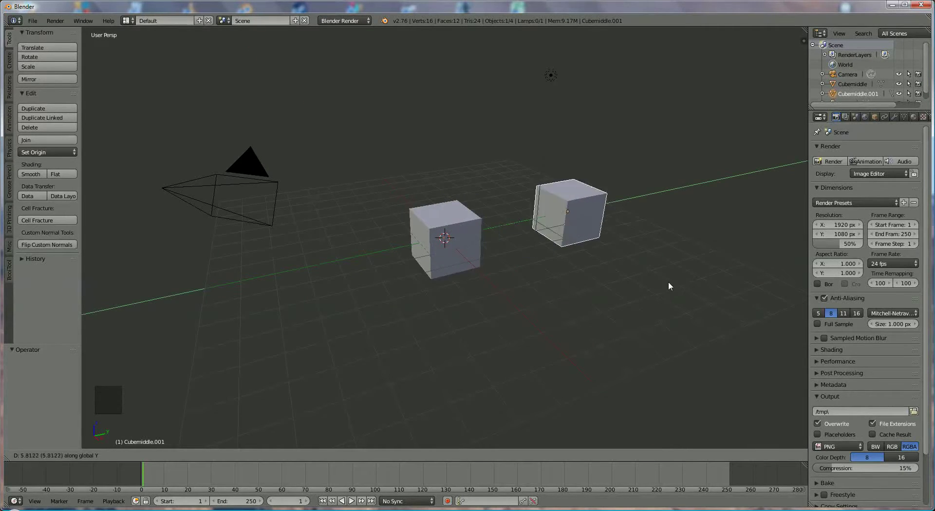
{"action": "left_click", "coordinate": [652, 283]}
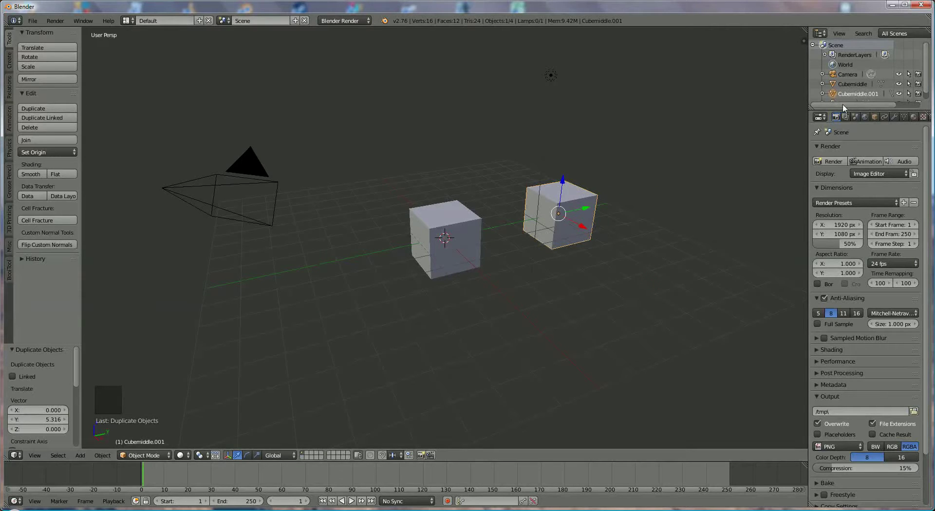
{"action": "triple_click", "coordinate": [859, 94]}
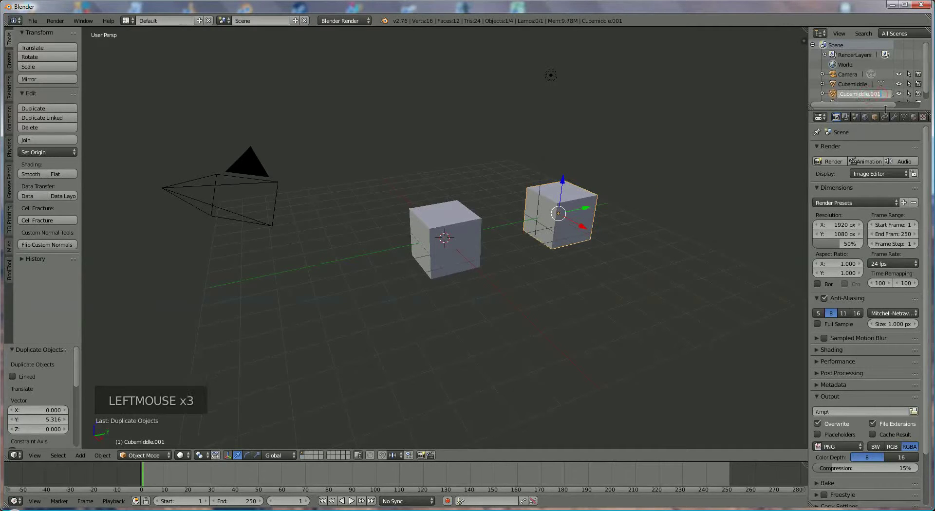
{"action": "key", "text": "BackSpace"}
{"action": "key", "text": "BackSpace"}
{"action": "key", "text": "BackSpace"}
{"action": "key", "text": "BackSpace"}
{"action": "key", "text": "BackSpace"}
{"action": "key", "text": "BackSpace"}
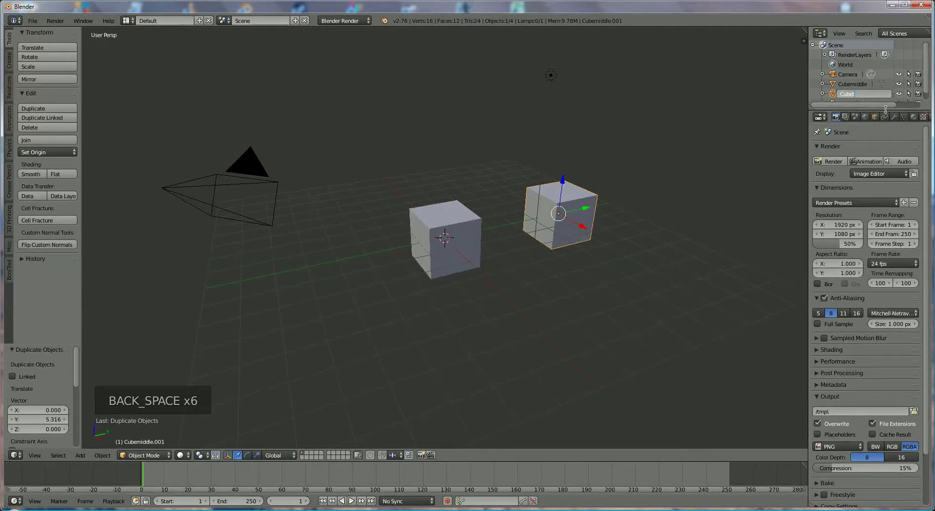
{"action": "type", "text": "right"}
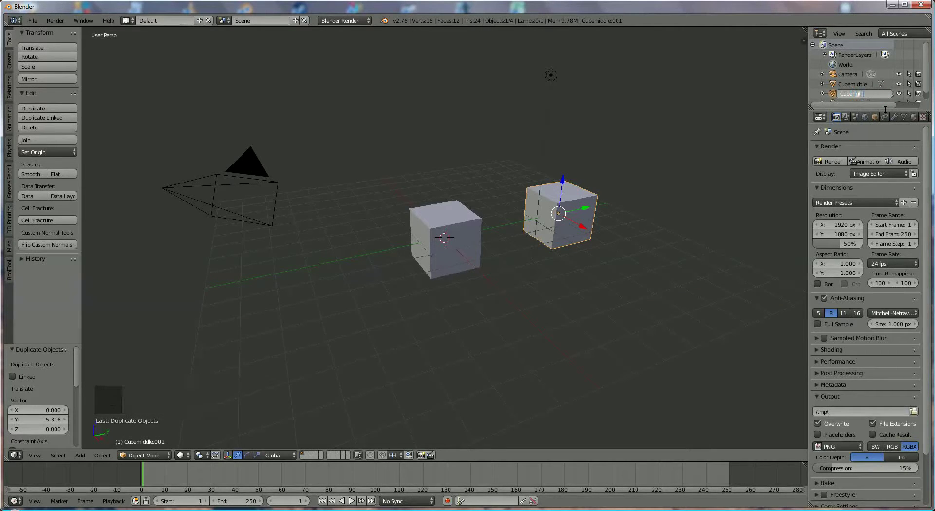
{"action": "key", "text": "Return"}
Duplicate Cubemiddle to the left along Y and name the copy 'Cubeleft'.
{"action": "right_click", "coordinate": [462, 229]}
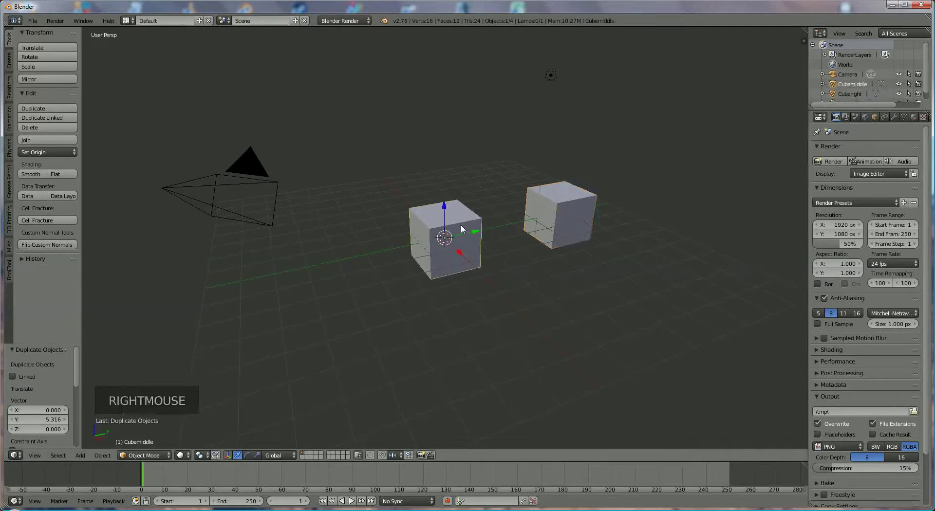
{"action": "key", "text": "shift+d"}
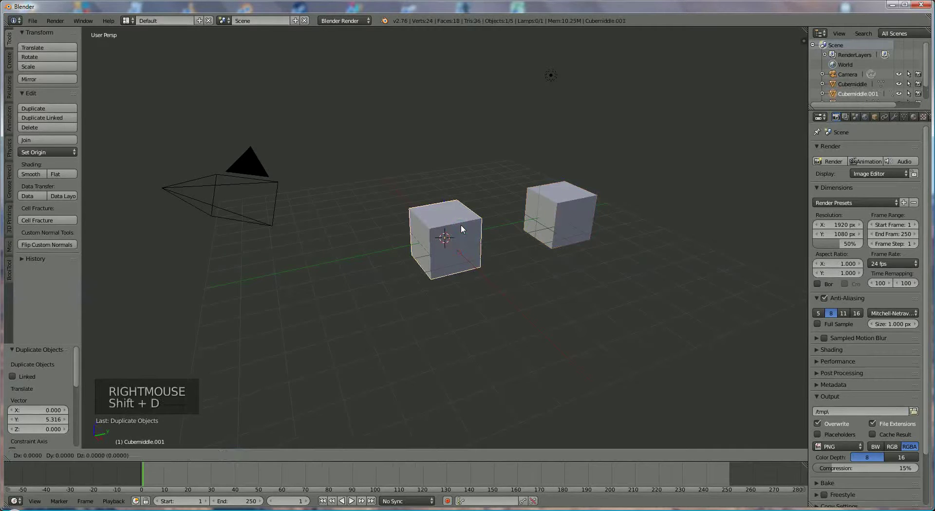
{"action": "left_click", "coordinate": [322, 253]}
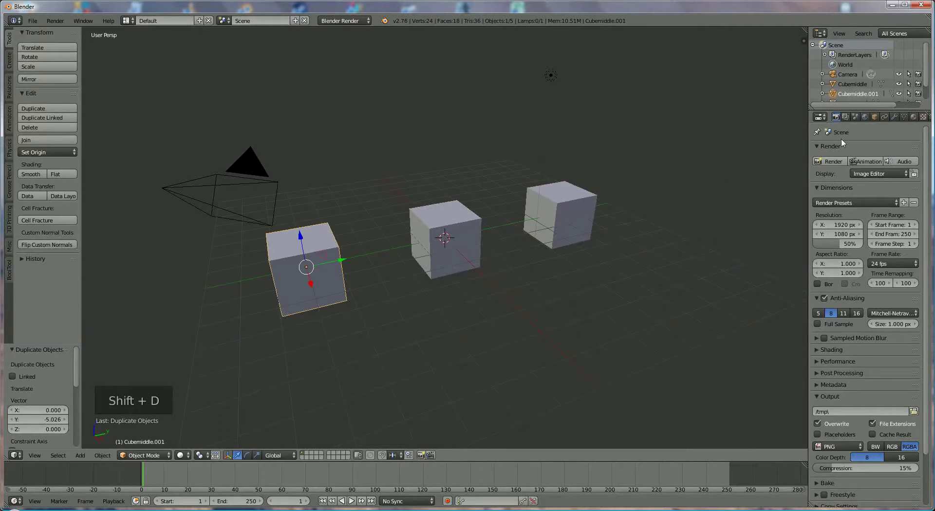
{"action": "triple_click", "coordinate": [885, 96]}
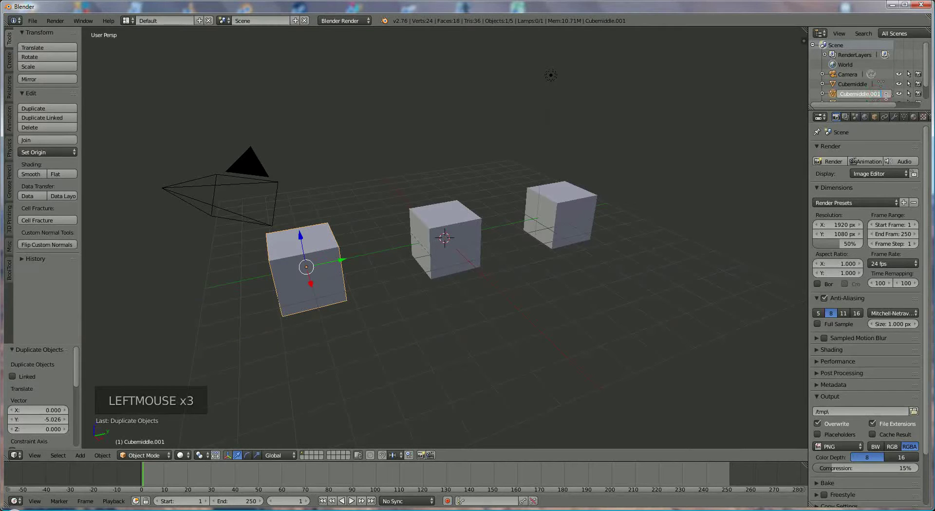
{"action": "key", "text": "BackSpace"}
{"action": "key", "text": "BackSpace"}
{"action": "key", "text": "BackSpace"}
{"action": "key", "text": "BackSpace"}
{"action": "key", "text": "BackSpace"}
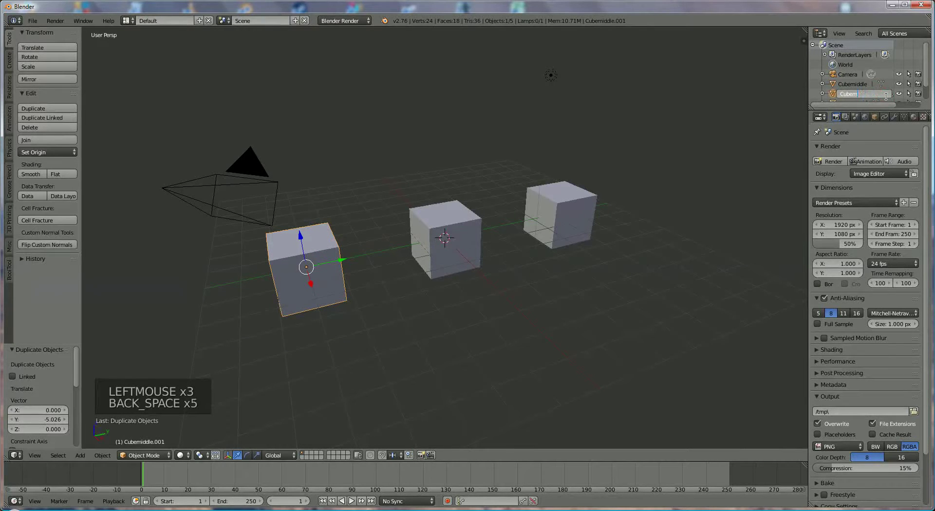
{"action": "type", "text": "eft"}
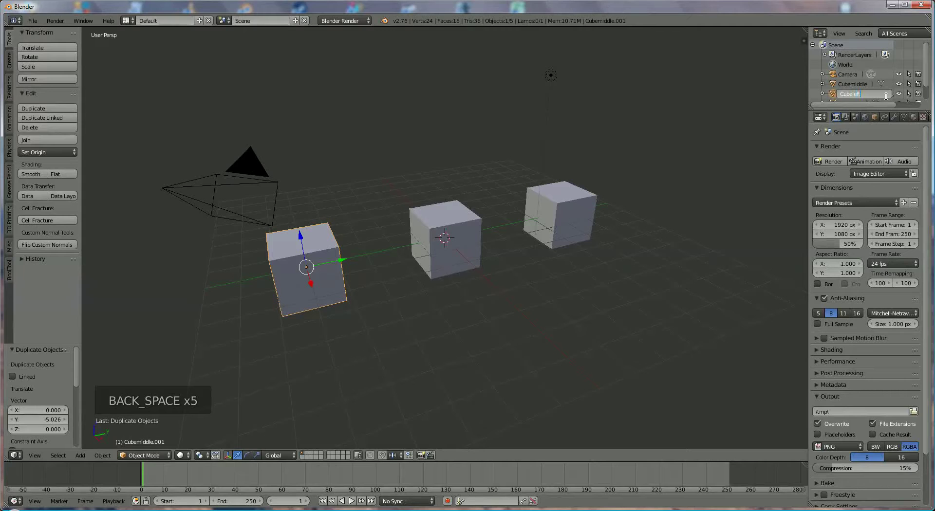
{"action": "key", "text": "Return"}
Select the left cube, then the middle cube, and join them with Ctrl+J.
{"action": "right_click", "coordinate": [475, 233]}
{"action": "right_click", "coordinate": [569, 216]}
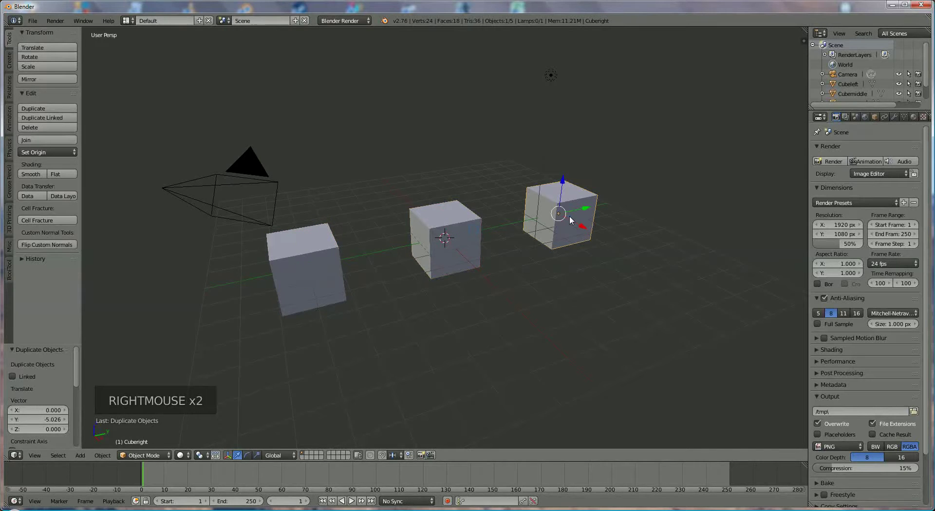
{"action": "right_click", "coordinate": [341, 259]}
{"action": "right_click", "coordinate": [434, 240]}
{"action": "right_click", "coordinate": [275, 258]}
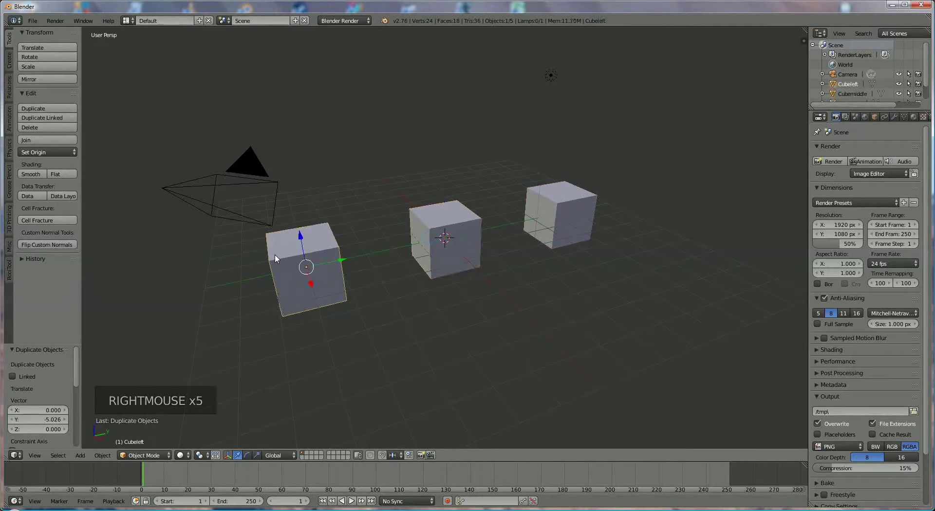
{"action": "right_click", "coordinate": [440, 238], "text": "shift"}
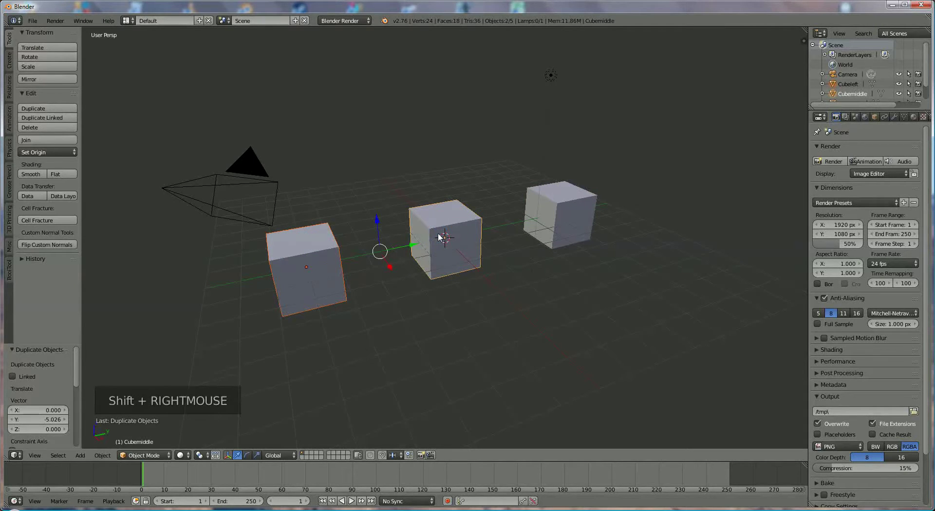
{"action": "key", "text": "ctrl+j"}
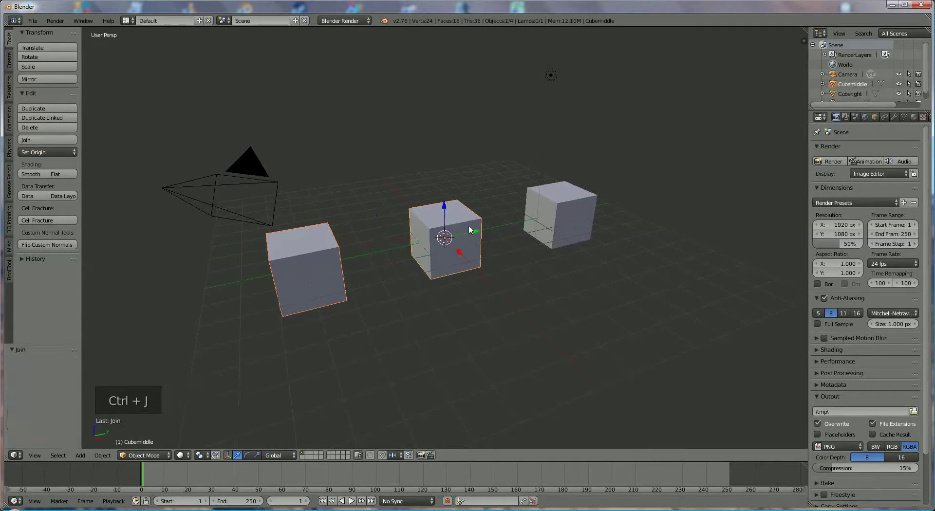
Move the joined Cubemiddle object along Y to -1.614.
{"action": "left_click_drag", "start_coordinate": [471, 228], "coordinate": [495, 238]}
{"action": "right_click", "coordinate": [573, 214]}
{"action": "right_click", "coordinate": [475, 223]}
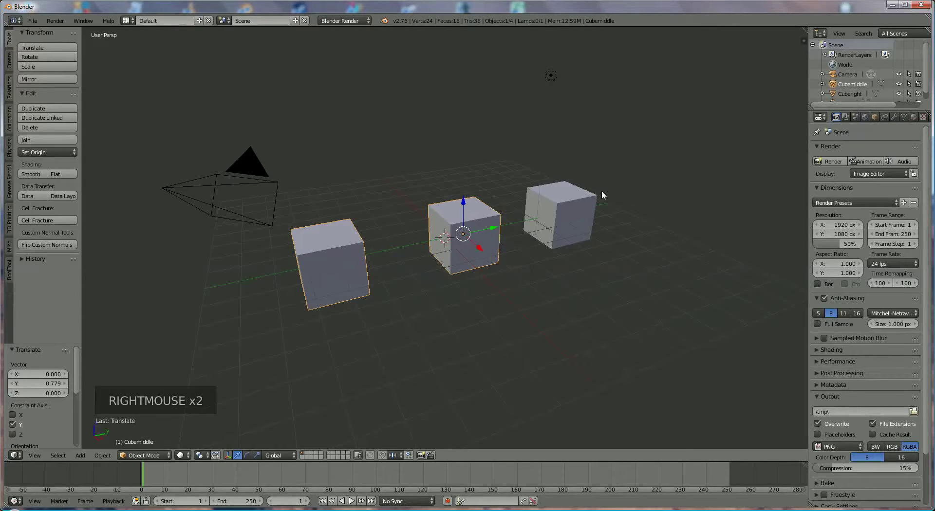
{"action": "left_click_drag", "start_coordinate": [924, 78], "coordinate": [924, 83]}
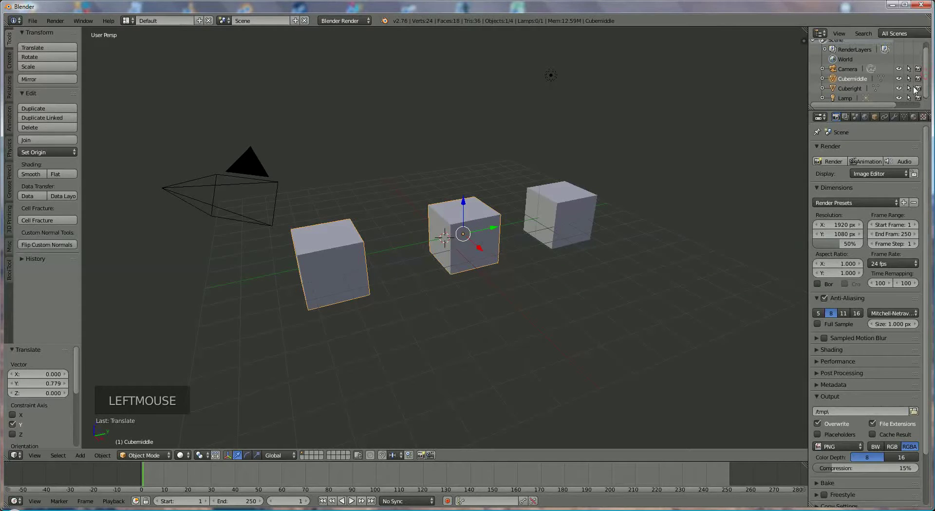
{"action": "left_click", "coordinate": [849, 90]}
{"action": "left_click", "coordinate": [852, 79]}
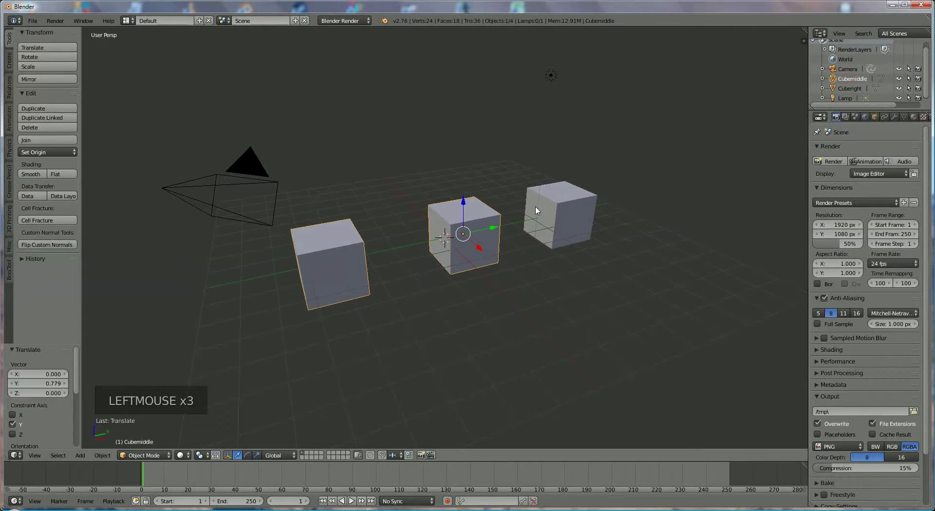
{"action": "left_click_drag", "start_coordinate": [493, 231], "coordinate": [466, 237]}
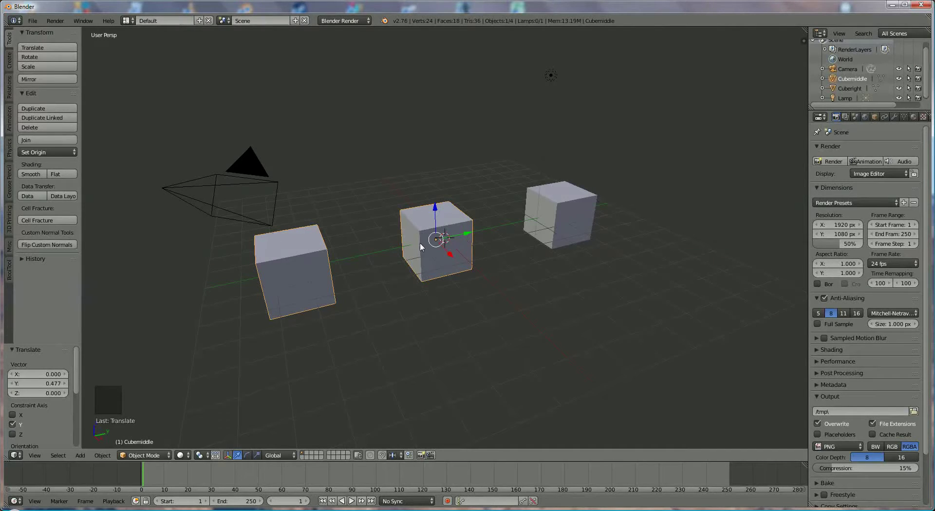
Enter Edit Mode on the joined cubes and box-select the left cube's vertices.
{"action": "right_click", "coordinate": [274, 253]}
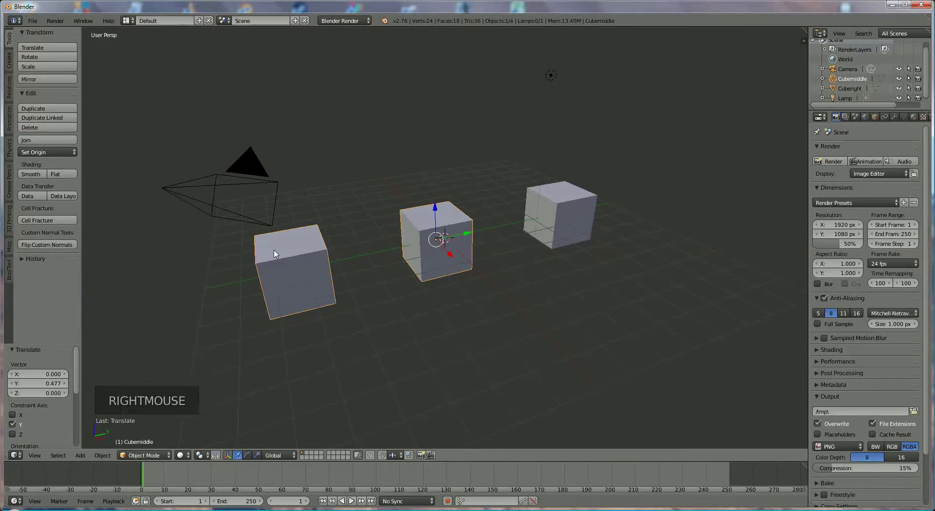
{"action": "left_click", "coordinate": [146, 456]}
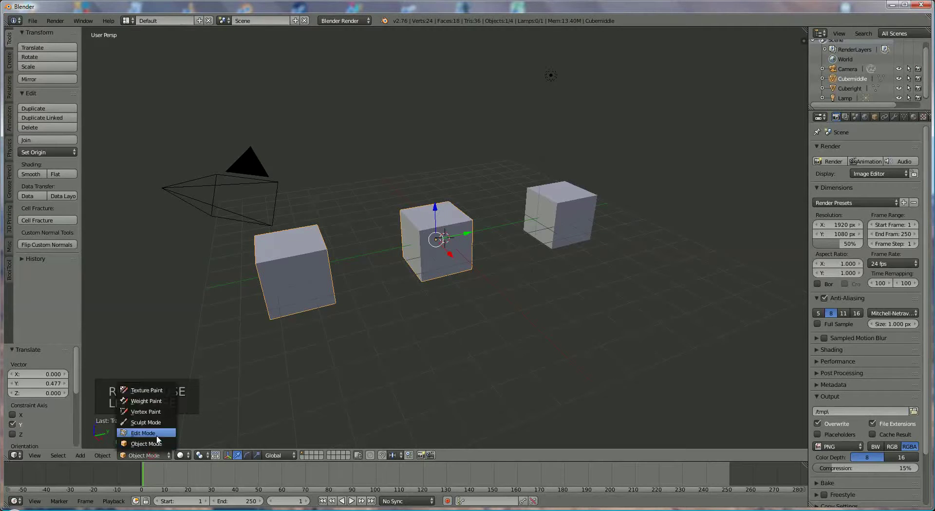
{"action": "left_click", "coordinate": [146, 432]}
{"action": "left_click", "coordinate": [255, 264]}
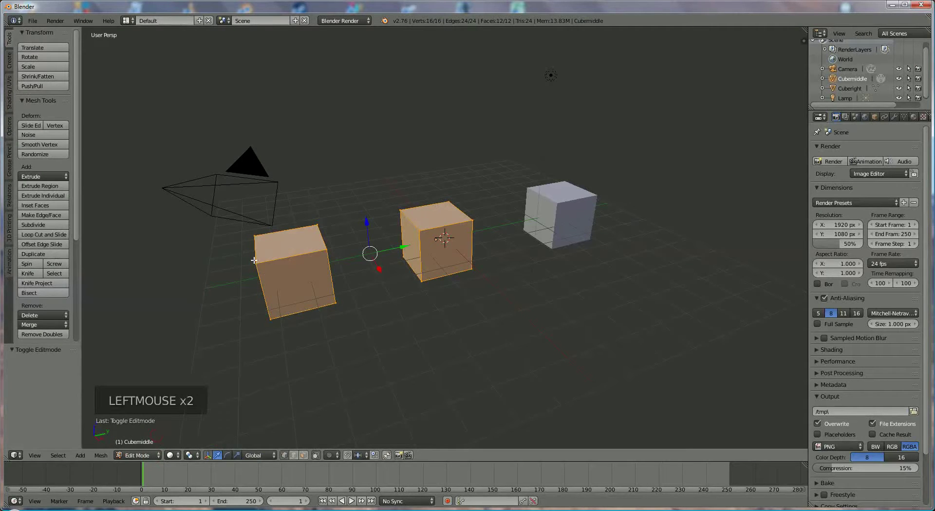
{"action": "right_click", "coordinate": [256, 264]}
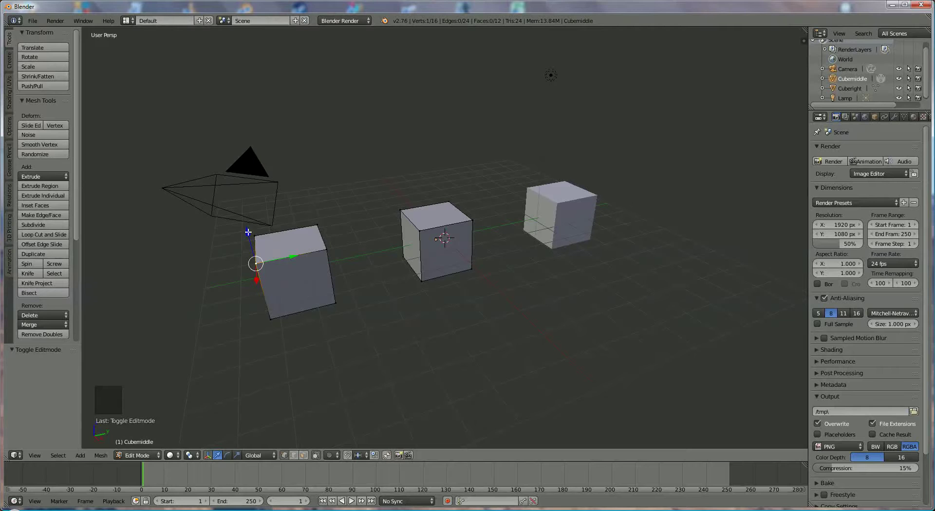
{"action": "key", "text": "b"}
{"action": "left_click_drag", "start_coordinate": [209, 184], "coordinate": [351, 348]}
Reselect all eight left-cube vertices and separate them into Cubemiddle.001.
{"action": "middle_click_drag", "start_coordinate": [346, 384], "coordinate": [325, 368]}
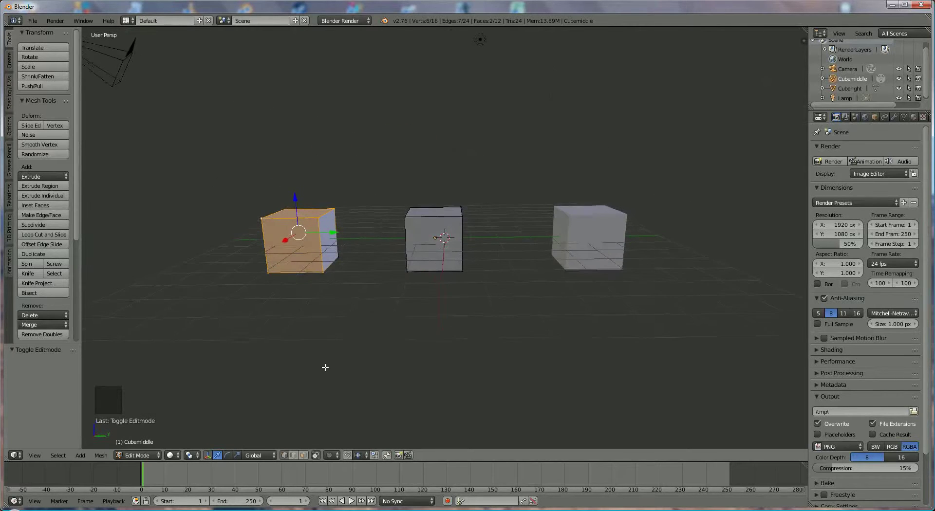
{"action": "left_click", "coordinate": [316, 455]}
{"action": "key", "text": "b"}
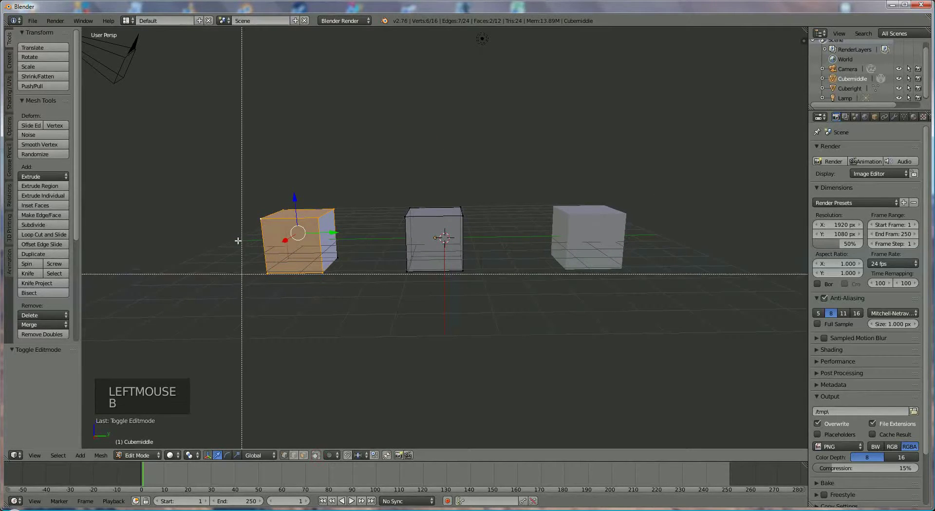
{"action": "left_click_drag", "start_coordinate": [216, 166], "coordinate": [330, 355]}
{"action": "middle_click_drag", "start_coordinate": [329, 355], "coordinate": [352, 357]}
{"action": "key", "text": "p"}
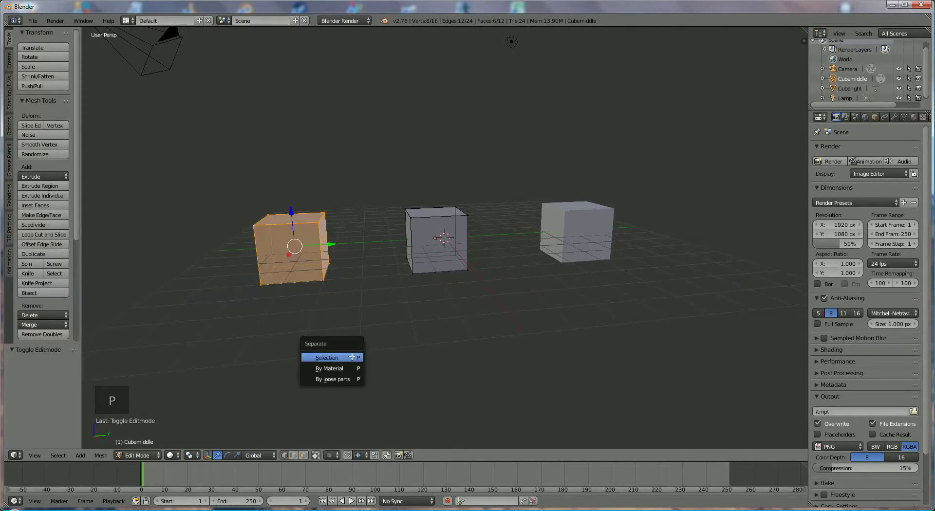
{"action": "left_click", "coordinate": [352, 357]}
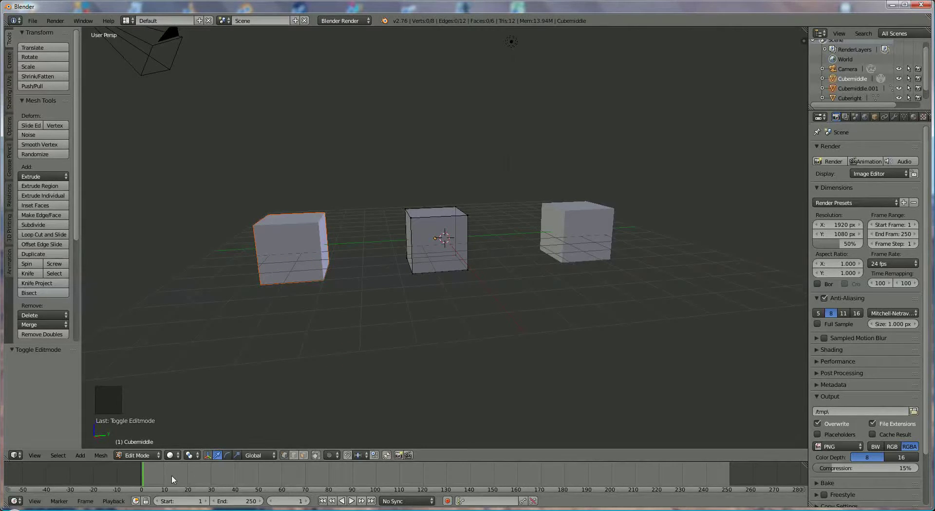
Return to Object Mode and select the separated left cube, Cubemiddle.001.
{"action": "left_click", "coordinate": [142, 457]}
{"action": "left_click", "coordinate": [136, 444]}
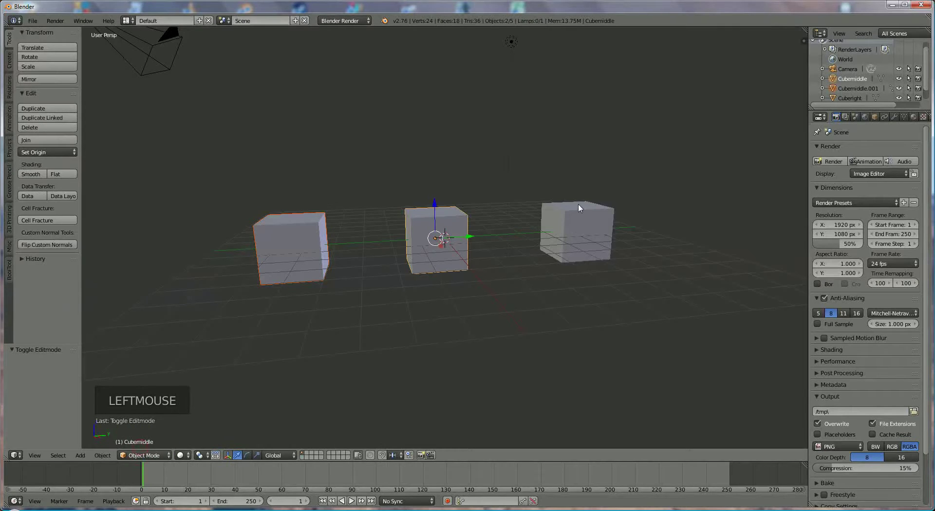
{"action": "right_click", "coordinate": [573, 244]}
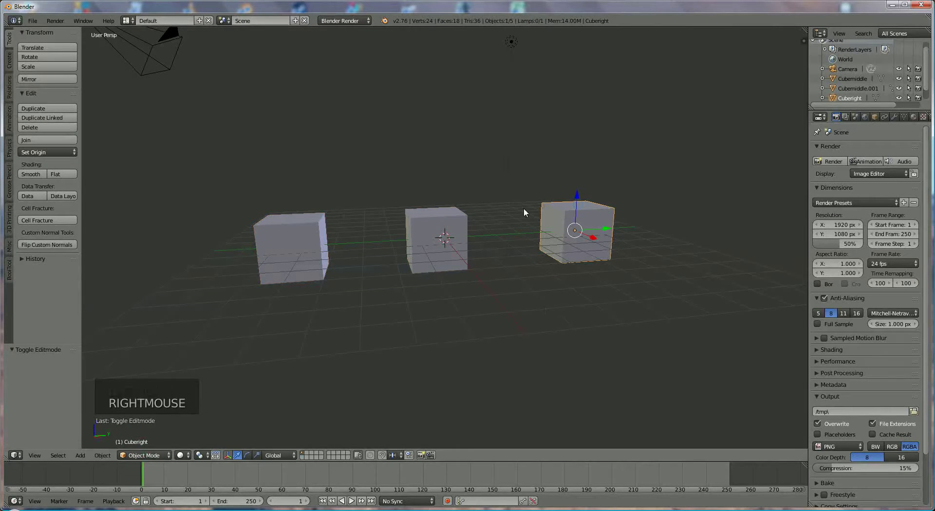
{"action": "right_click", "coordinate": [464, 217]}
{"action": "right_click", "coordinate": [325, 249]}
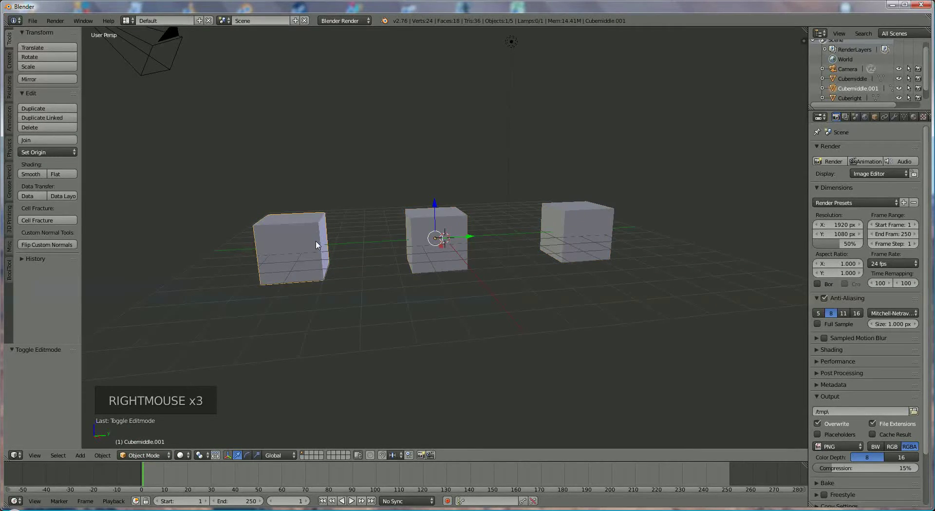
Rename Cubemiddle.001 to 'Cubeleft' in the Outliner.
{"action": "double_click", "coordinate": [880, 88]}
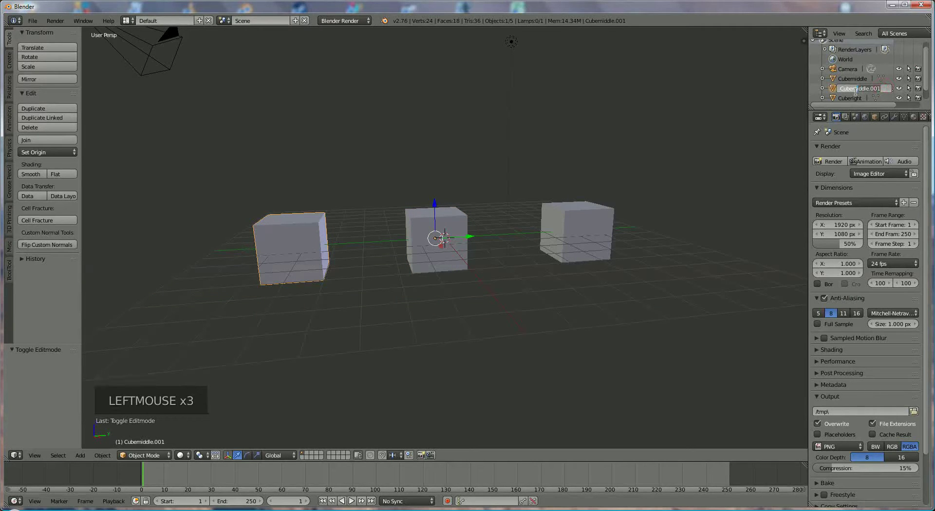
{"action": "type", "text": "Cubel"}
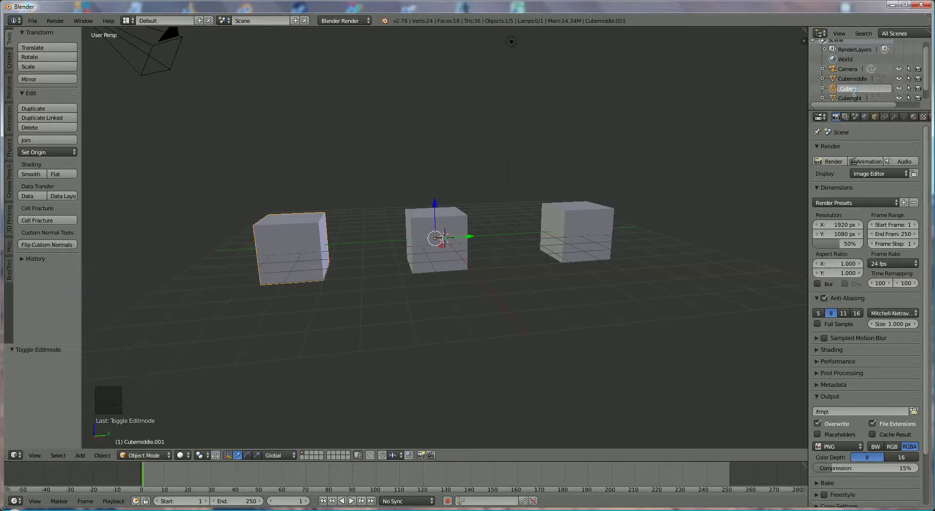
{"action": "type", "text": "eft"}
{"action": "key", "text": "Return"}
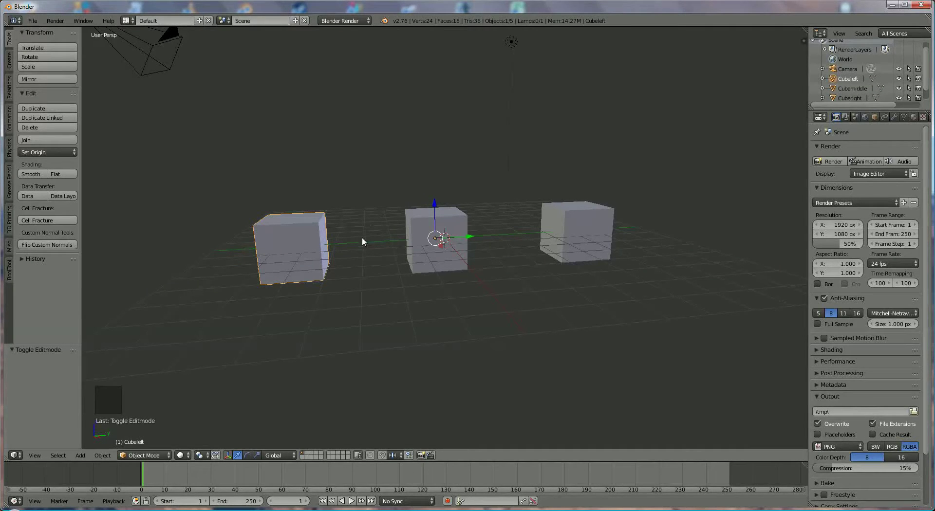
{"action": "right_click", "coordinate": [305, 248]}
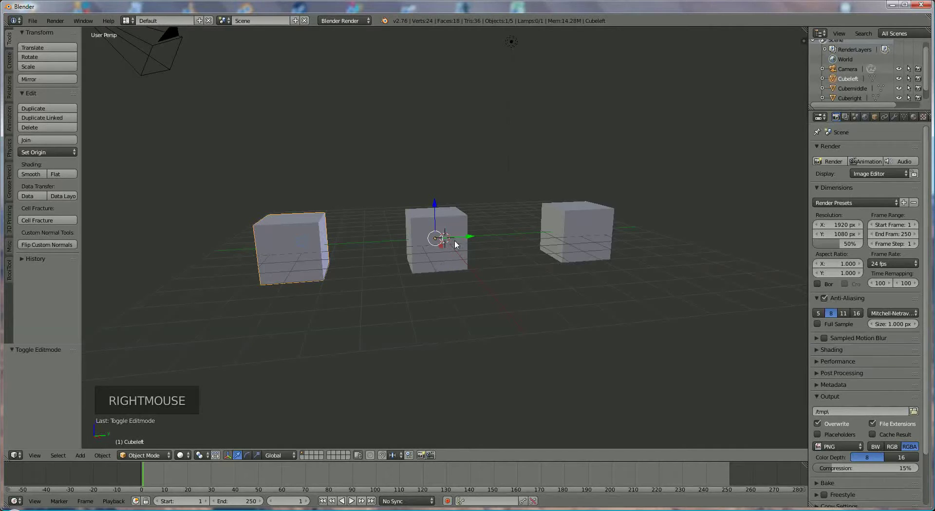
Select Cubeleft and bring up the Set Origin menu with Ctrl+Alt+Shift+C.
{"action": "right_click", "coordinate": [436, 243]}
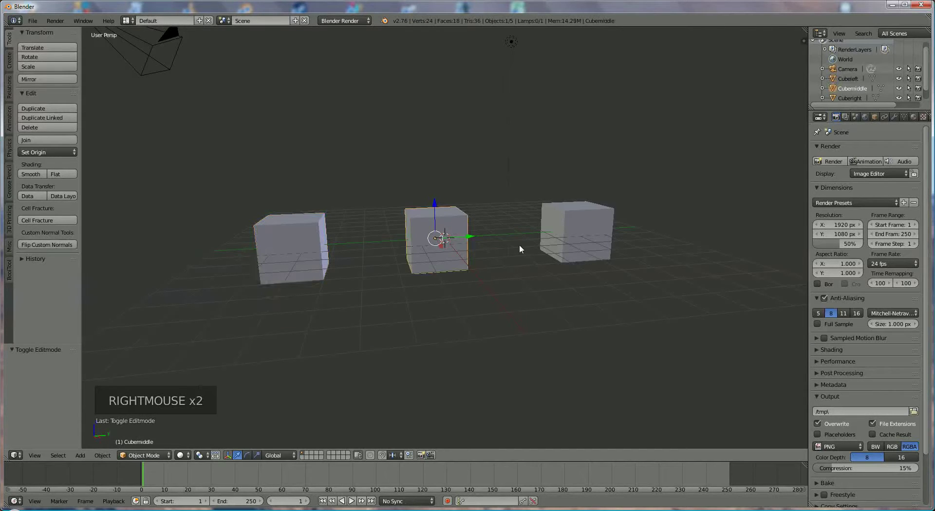
{"action": "right_click", "coordinate": [553, 222]}
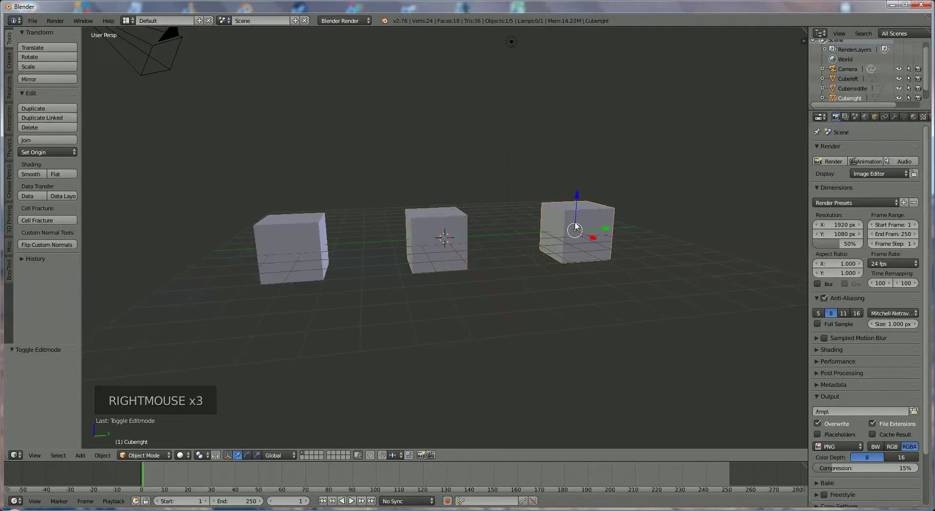
{"action": "right_click", "coordinate": [282, 246]}
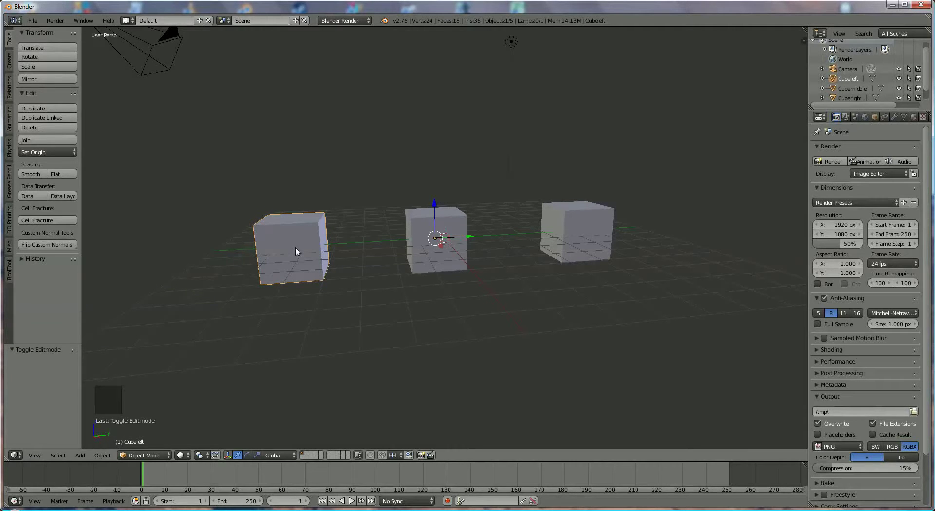
{"action": "key", "text": "ctrl+alt+shift+c"}
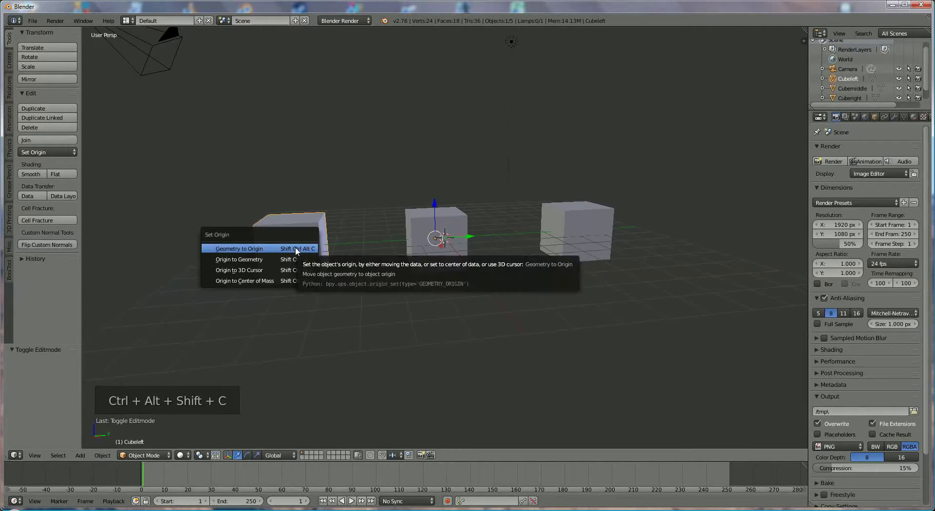
Set Cubeleft's origin to its geometry, then nudge the left, middle and right cubes along Y.
{"action": "left_click", "coordinate": [239, 259]}
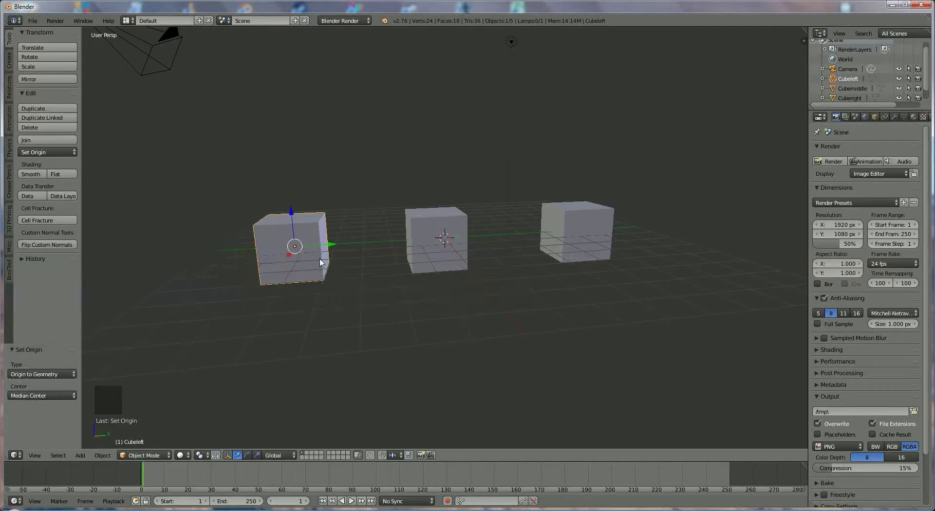
{"action": "left_click_drag", "start_coordinate": [332, 244], "coordinate": [332, 244]}
{"action": "right_click", "coordinate": [425, 235]}
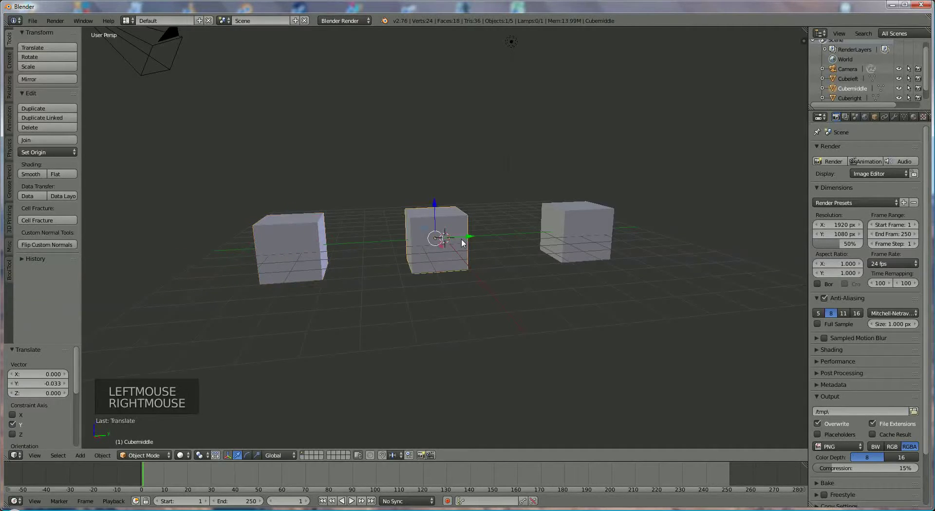
{"action": "left_click_drag", "start_coordinate": [461, 240], "coordinate": [474, 236]}
{"action": "right_click", "coordinate": [567, 231]}
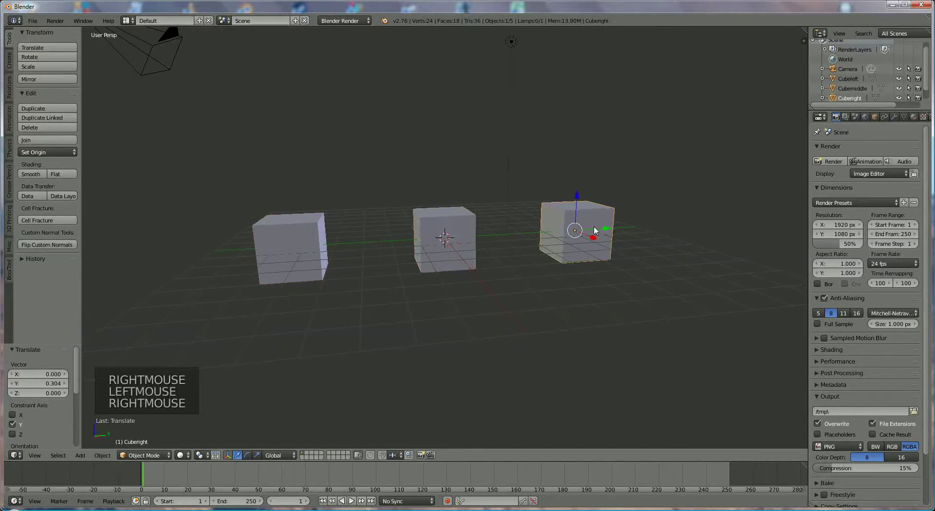
{"action": "left_click_drag", "start_coordinate": [602, 230], "coordinate": [587, 231]}
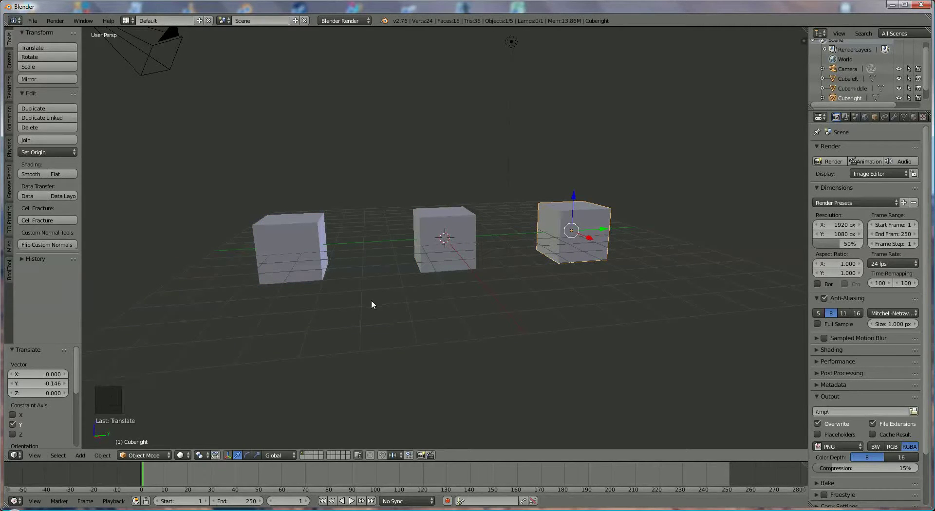
Join the middle cube into Cuberight with Ctrl+J and move the result 0.502 along Y.
{"action": "right_click", "coordinate": [294, 238]}
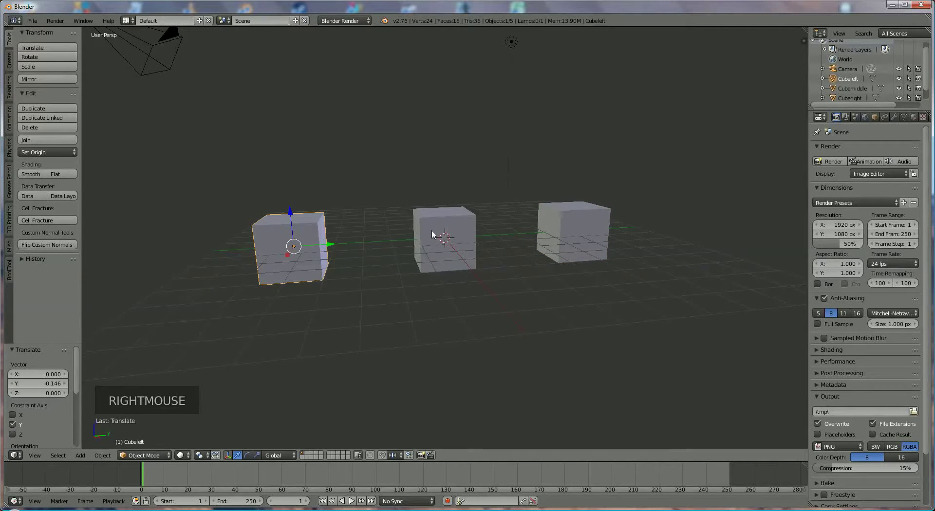
{"action": "right_click", "coordinate": [431, 229]}
{"action": "right_click", "coordinate": [584, 219], "text": "shift"}
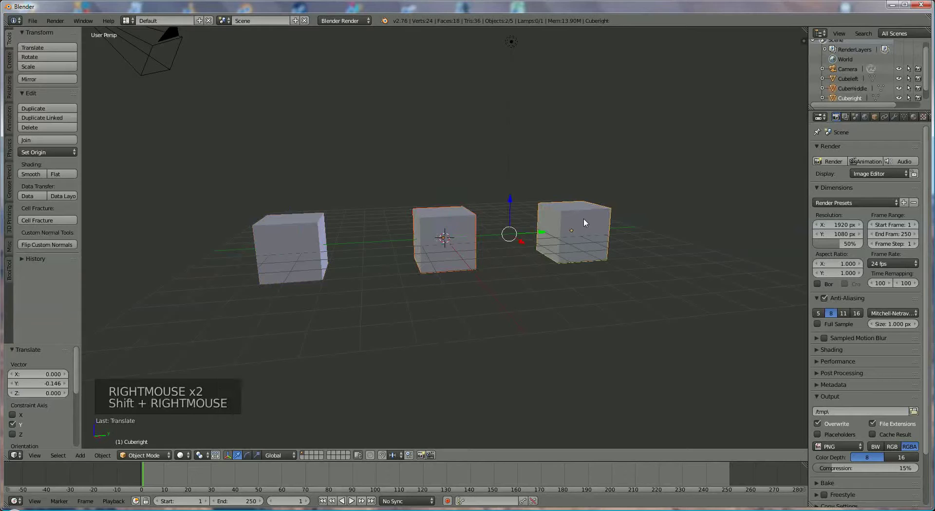
{"action": "key", "text": "ctrl+j"}
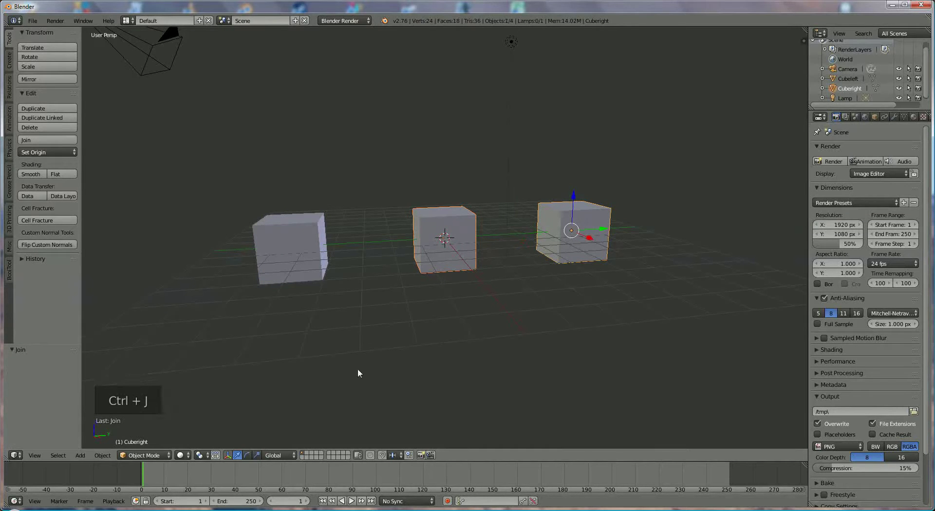
{"action": "left_click_drag", "start_coordinate": [612, 233], "coordinate": [614, 224], "text": "ctrl"}
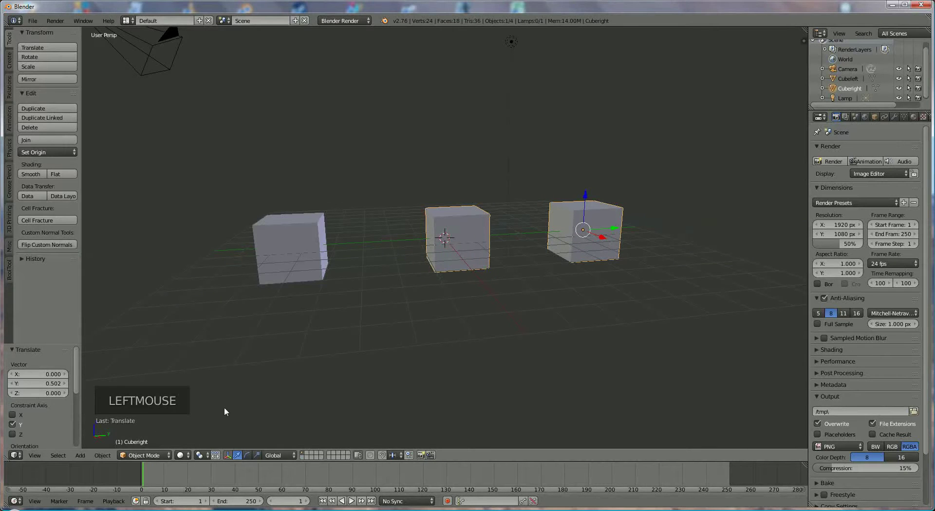
Put Cuberight into Edit Mode and orbit to an angled view of the cubes.
{"action": "left_click", "coordinate": [159, 456]}
{"action": "left_click", "coordinate": [160, 435]}
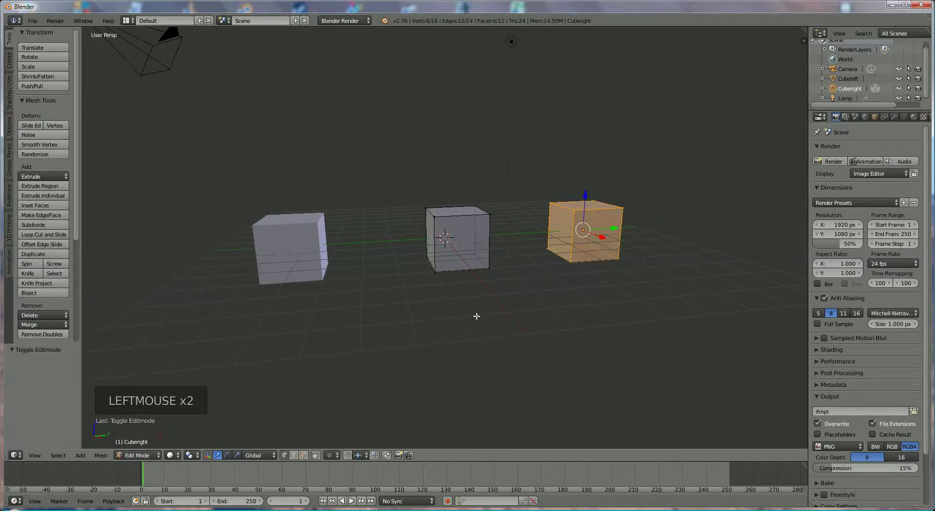
{"action": "middle_click_drag", "start_coordinate": [478, 317], "coordinate": [434, 303]}
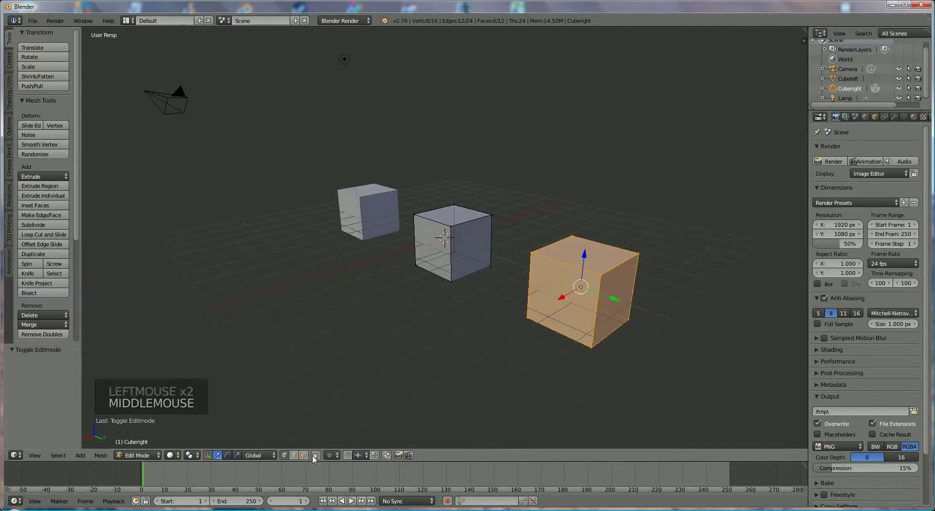
{"action": "left_click", "coordinate": [419, 373]}
{"action": "middle_click_drag", "start_coordinate": [420, 374], "coordinate": [494, 281]}
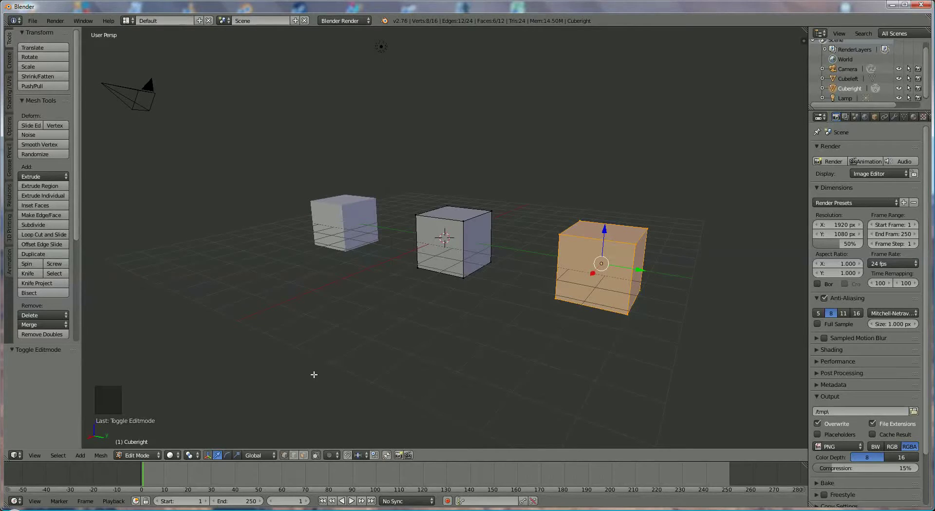
In face mode, delete the middle and right cubes' two facing inner faces.
{"action": "left_click", "coordinate": [304, 455]}
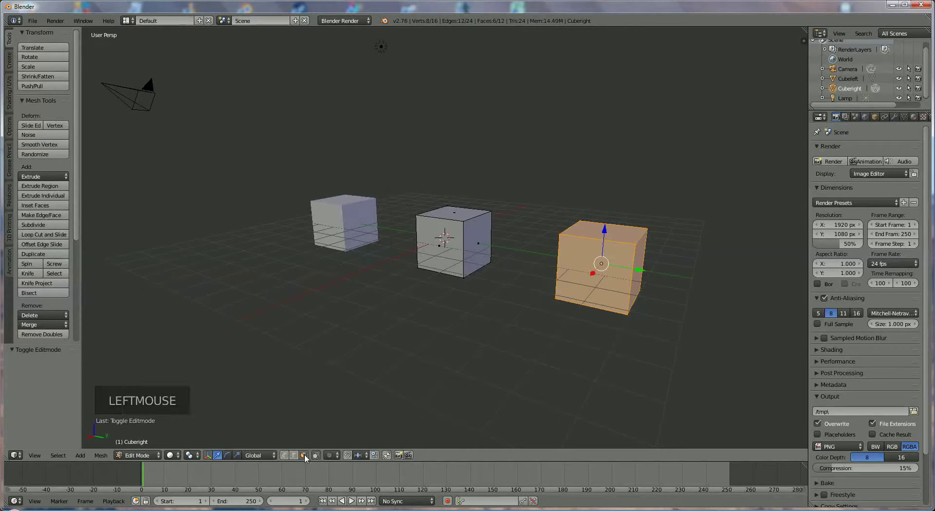
{"action": "right_click", "coordinate": [483, 234]}
{"action": "middle_click_drag", "start_coordinate": [466, 296], "coordinate": [549, 233]}
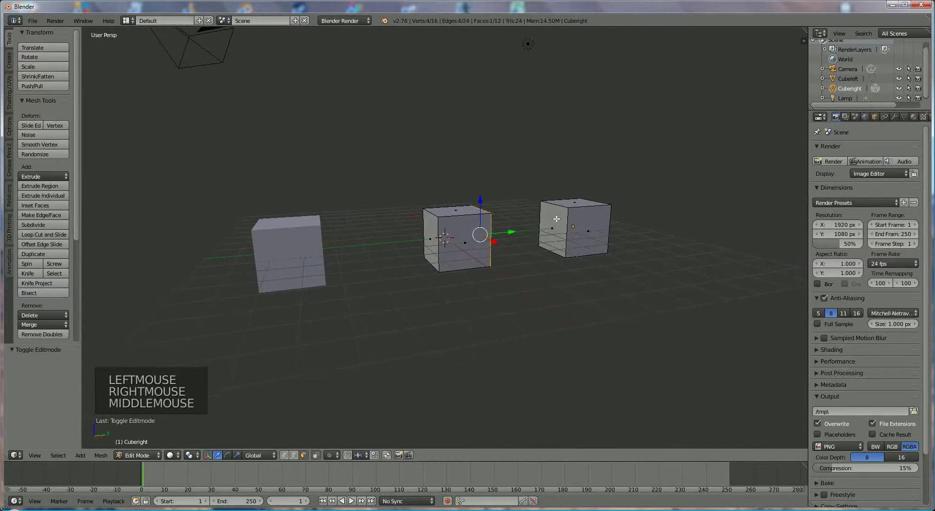
{"action": "right_click", "coordinate": [556, 220], "text": "shift"}
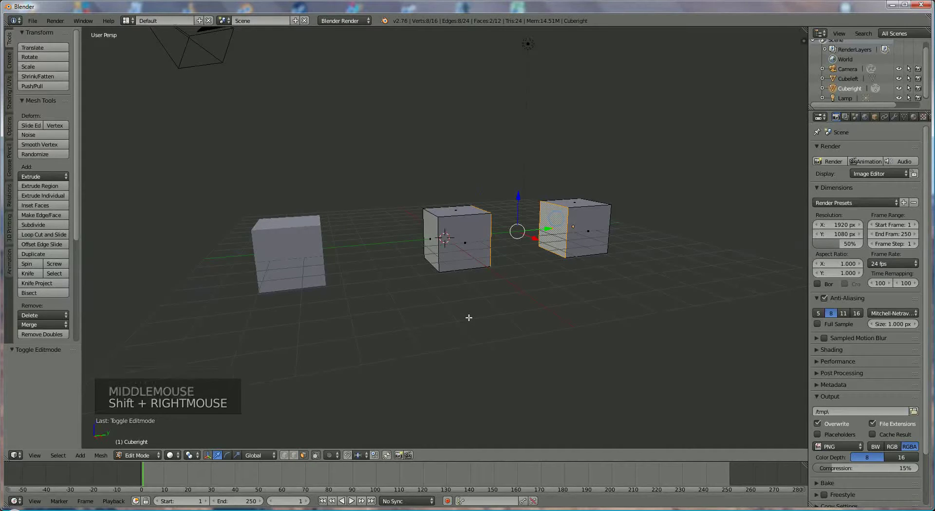
{"action": "key", "text": "Delete"}
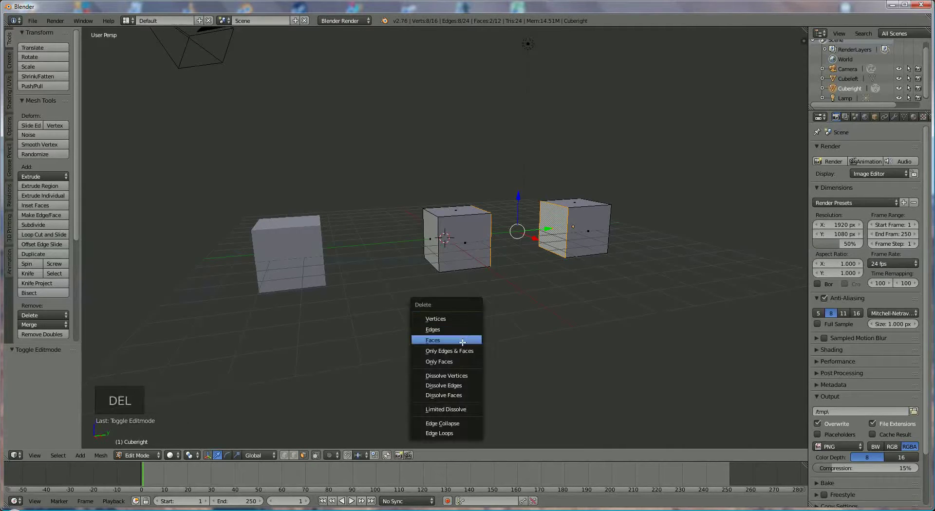
{"action": "left_click", "coordinate": [470, 341]}
{"action": "middle_click_drag", "start_coordinate": [511, 328], "coordinate": [563, 236]}
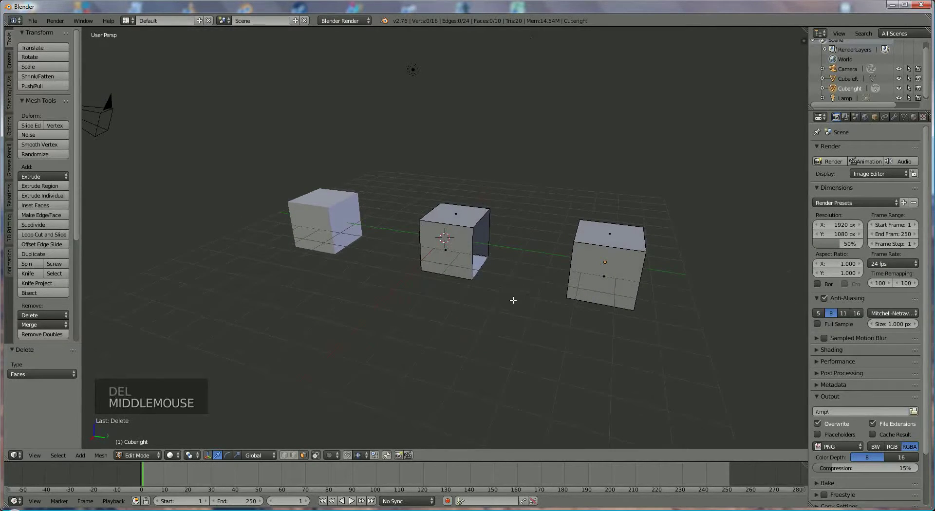
{"action": "middle_click_drag", "start_coordinate": [511, 300], "coordinate": [460, 234]}
Bridge the four top corner vertices of both cube openings with a new top face.
{"action": "scroll", "coordinate": [432, 205], "scroll_direction": "up", "scroll_amount": 2}
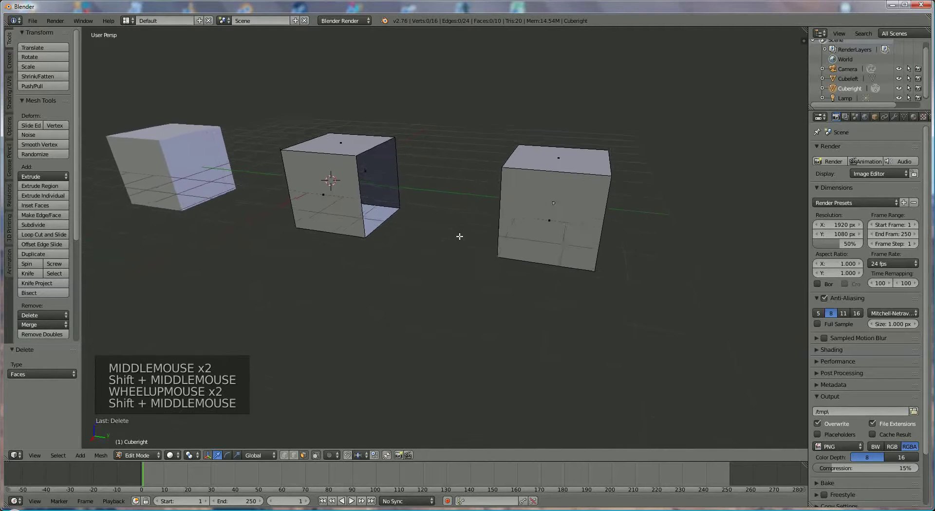
{"action": "left_click", "coordinate": [284, 456]}
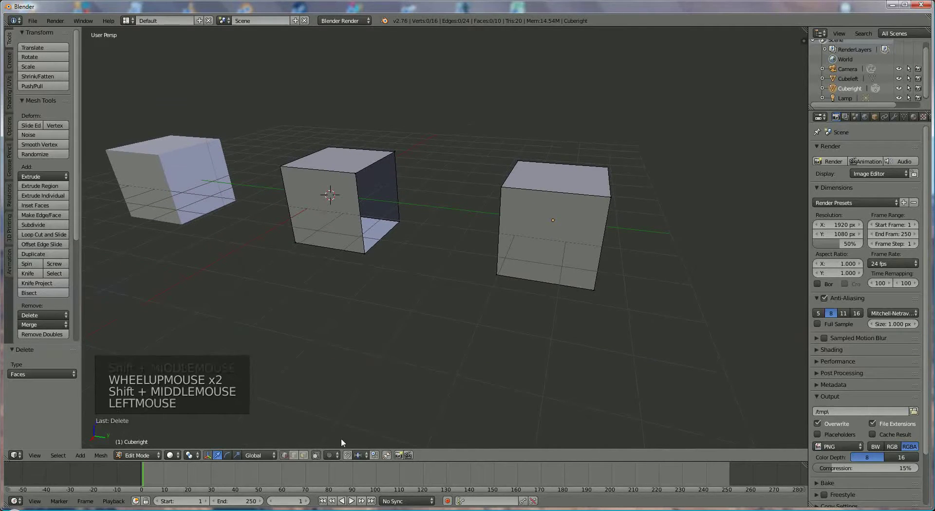
{"action": "right_click", "coordinate": [395, 153], "text": "shift"}
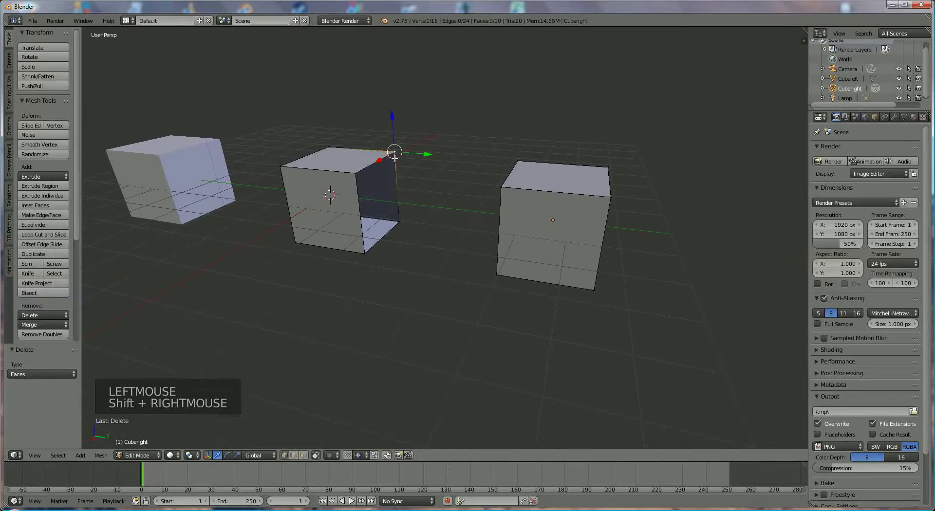
{"action": "right_click", "coordinate": [359, 170], "text": "shift"}
{"action": "right_click", "coordinate": [515, 162], "text": "shift"}
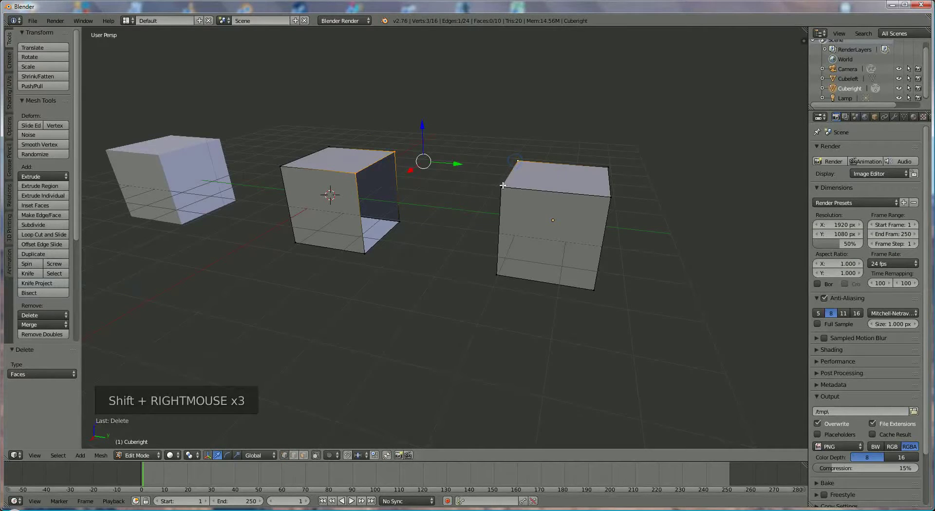
{"action": "right_click", "coordinate": [502, 186], "text": "shift"}
{"action": "key", "text": "space"}
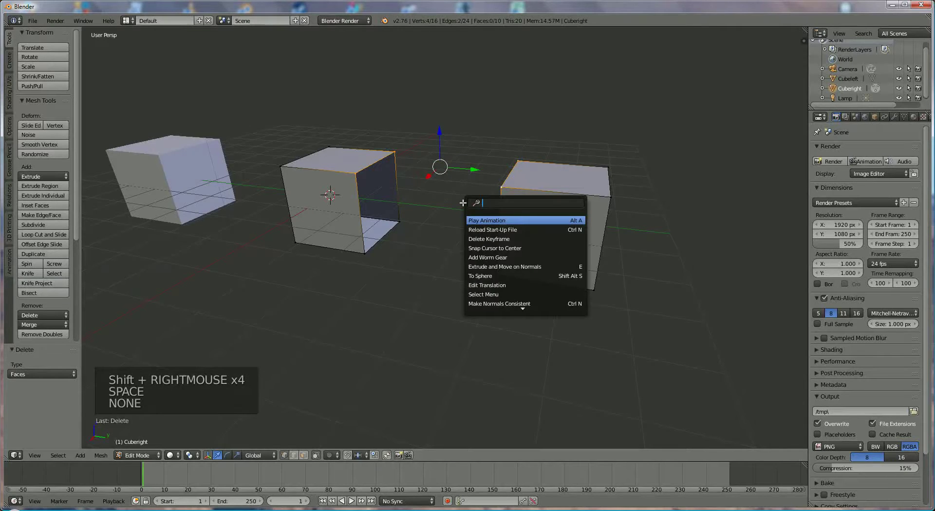
{"action": "type", "text": "bridge"}
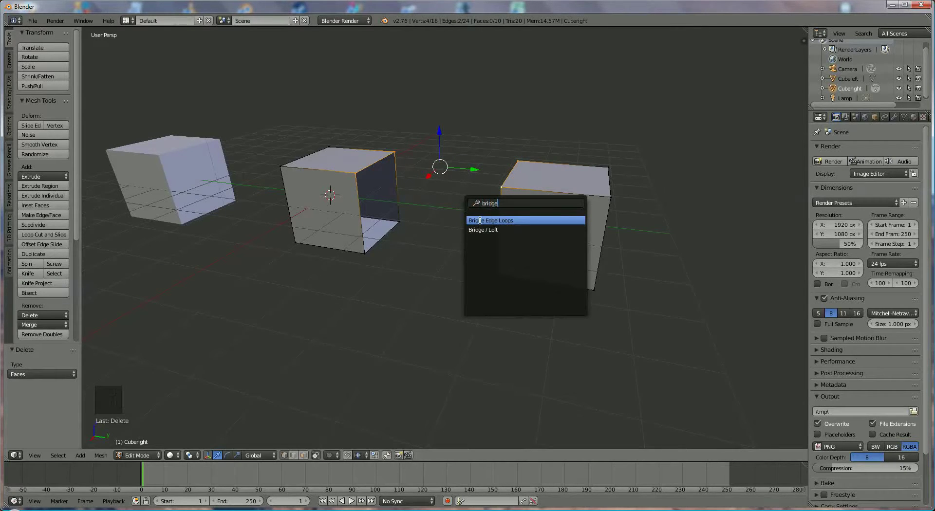
{"action": "left_click", "coordinate": [482, 221]}
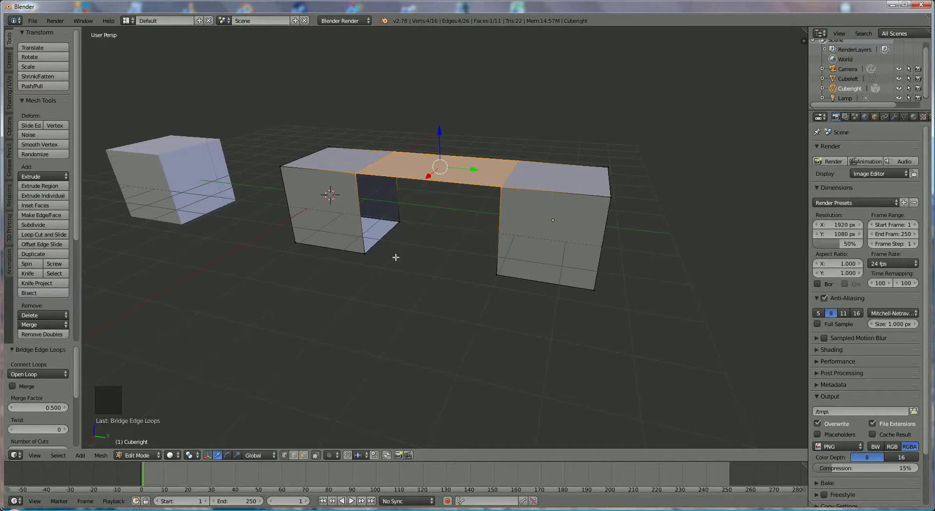
Bridge the two bottom edges of the gap with a face, then go to undo it.
{"action": "left_click", "coordinate": [293, 455]}
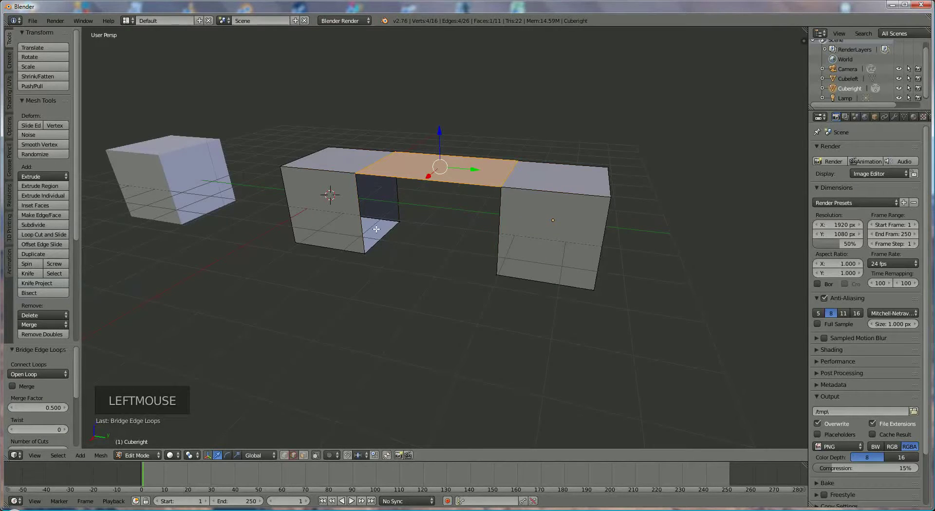
{"action": "right_click", "coordinate": [378, 230]}
{"action": "middle_click_drag", "start_coordinate": [385, 236], "coordinate": [469, 262]}
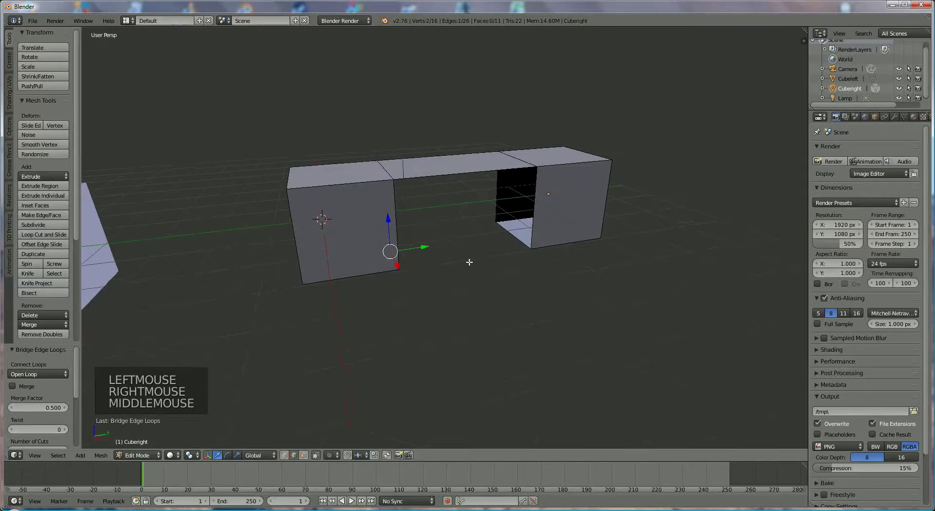
{"action": "right_click", "coordinate": [507, 231], "text": "shift"}
{"action": "key", "text": "space"}
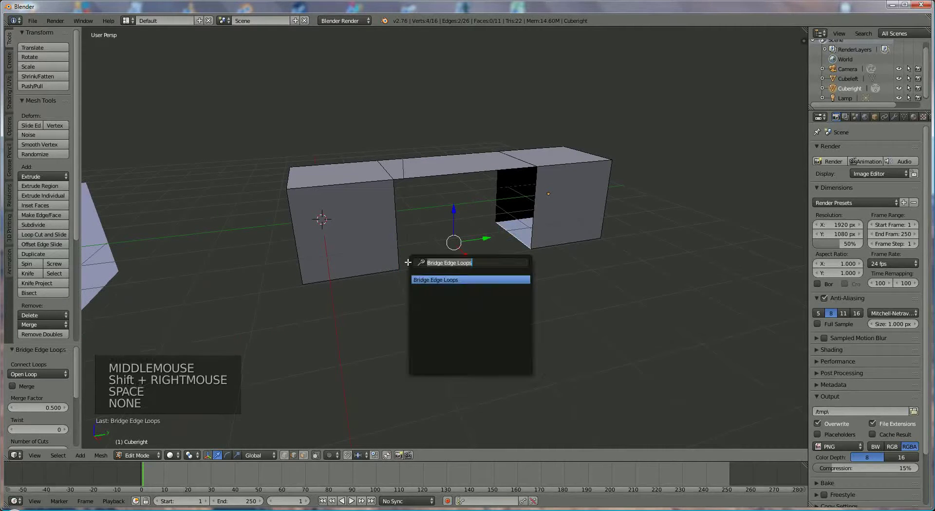
{"action": "left_click", "coordinate": [452, 280]}
{"action": "middle_click_drag", "start_coordinate": [452, 283], "coordinate": [410, 269]}
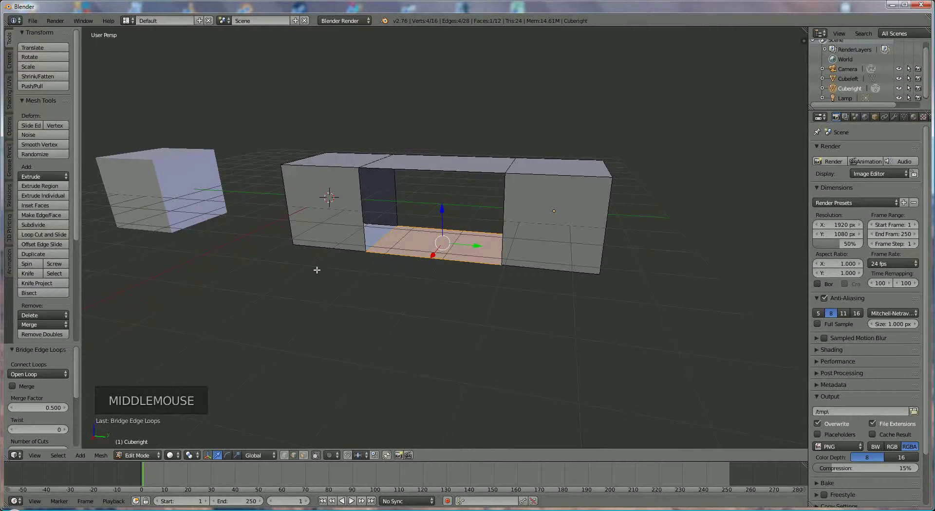
{"action": "left_click", "coordinate": [101, 455]}
Undo the bridged bottom face and fill the gap's floor with F instead.
{"action": "left_click", "coordinate": [121, 444]}
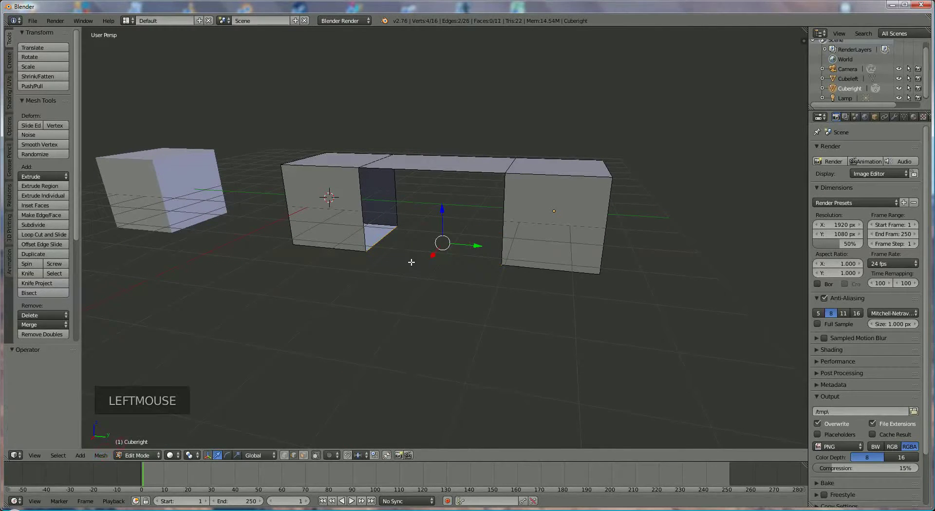
{"action": "middle_click_drag", "start_coordinate": [408, 259], "coordinate": [384, 209]}
{"action": "key", "text": "f"}
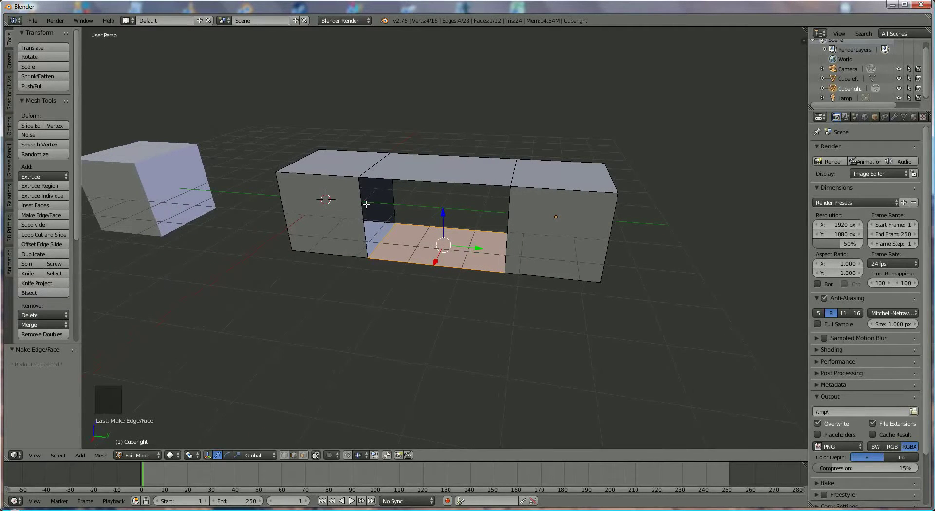
Fill the front of the gap with a face from its four corner vertices.
{"action": "left_click", "coordinate": [367, 257]}
{"action": "right_click", "coordinate": [363, 177]}
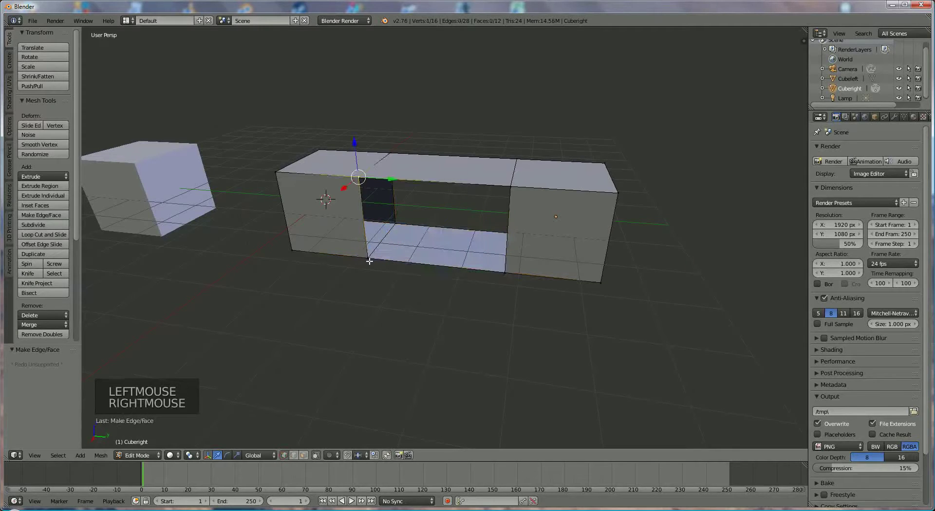
{"action": "right_click", "coordinate": [369, 259], "text": "shift"}
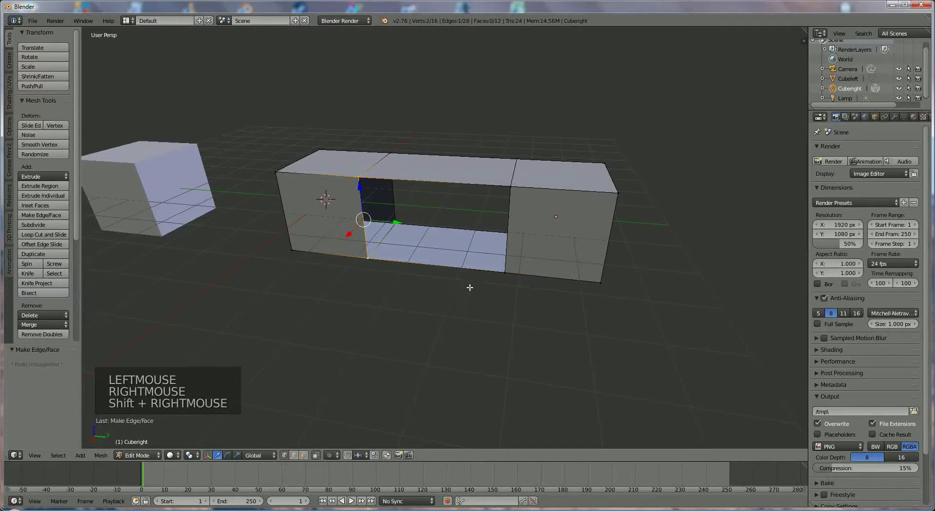
{"action": "right_click", "coordinate": [510, 186], "text": "shift"}
{"action": "right_click", "coordinate": [505, 272], "text": "shift"}
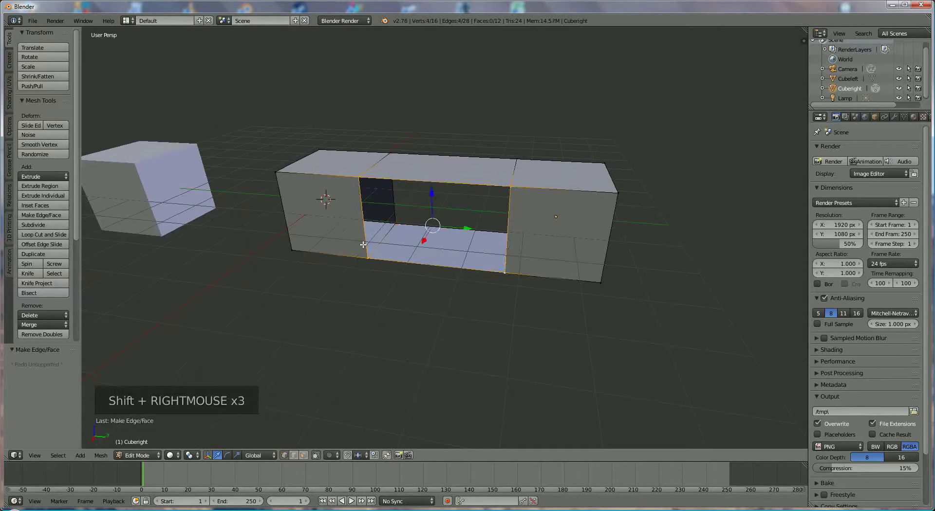
{"action": "key", "text": "f"}
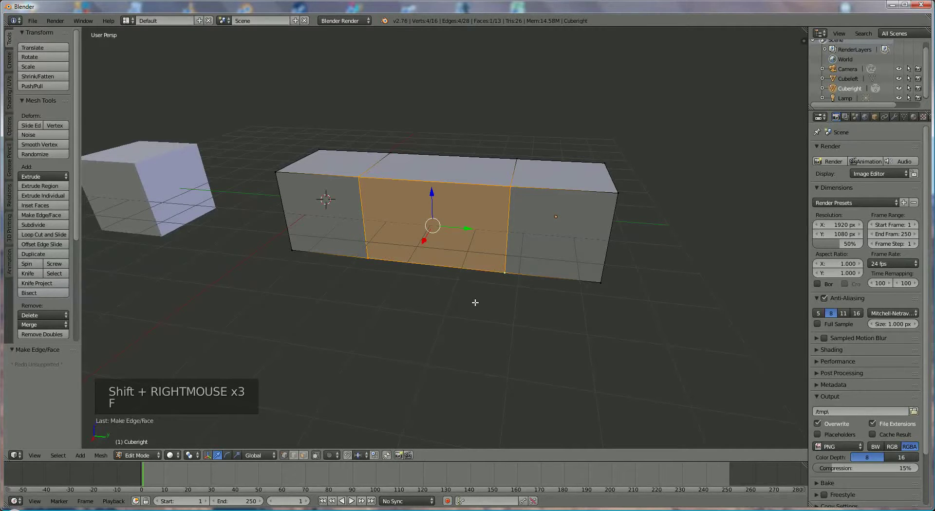
{"action": "middle_click_drag", "start_coordinate": [484, 254], "coordinate": [448, 199]}
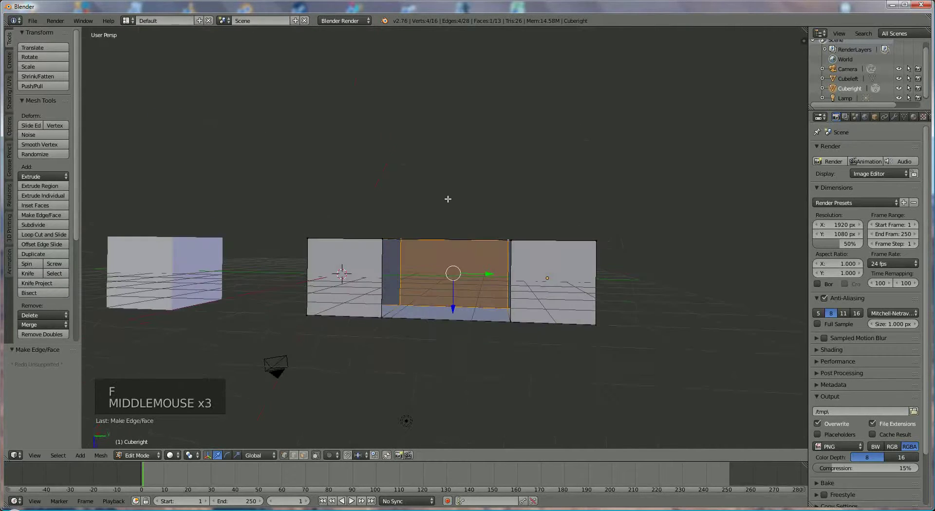
{"action": "middle_click_drag", "start_coordinate": [408, 252], "coordinate": [368, 254]}
{"action": "scroll", "coordinate": [367, 253], "scroll_direction": "up", "scroll_amount": 3}
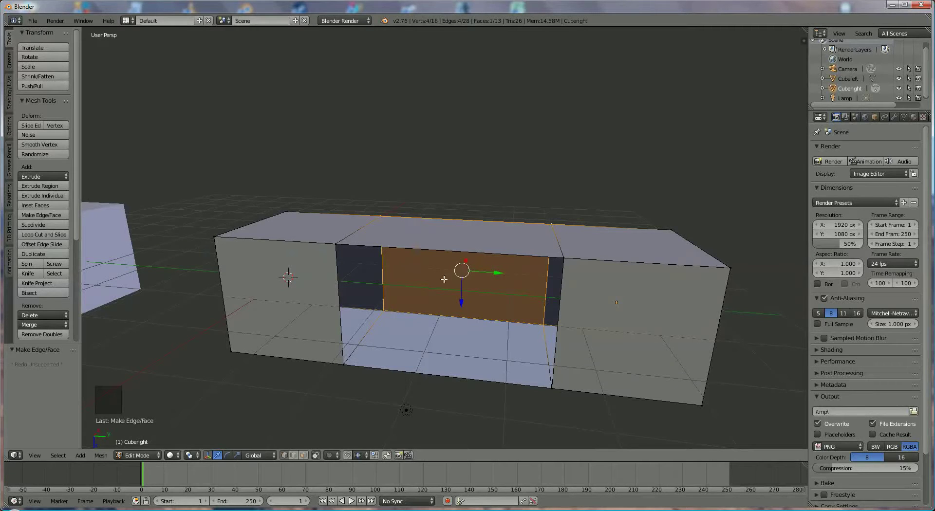
Fill the back opening with a face between its two vertical edges.
{"action": "left_click", "coordinate": [294, 455]}
{"action": "right_click", "coordinate": [344, 290]}
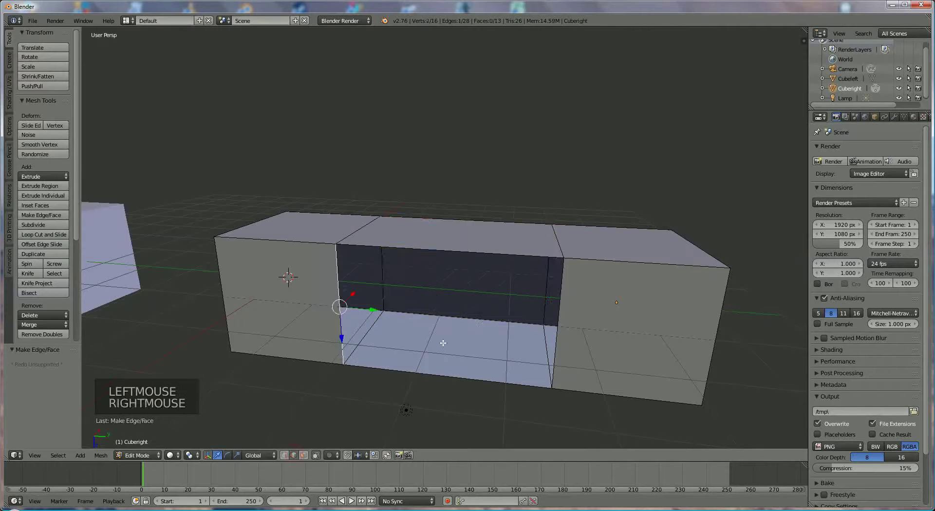
{"action": "right_click", "coordinate": [554, 314], "text": "shift"}
{"action": "key", "text": "f"}
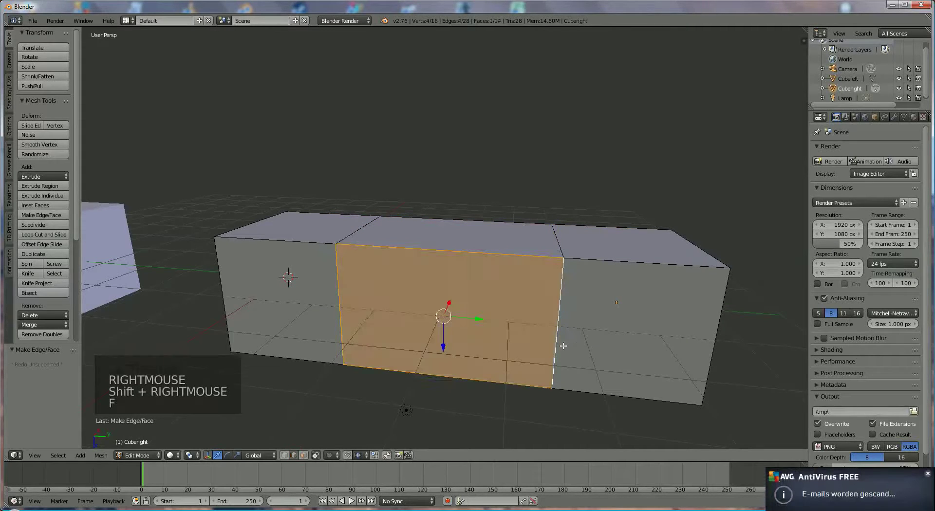
{"action": "scroll", "coordinate": [563, 346], "scroll_direction": "down", "scroll_amount": 4}
{"action": "middle_click_drag", "start_coordinate": [563, 346], "coordinate": [469, 209]}
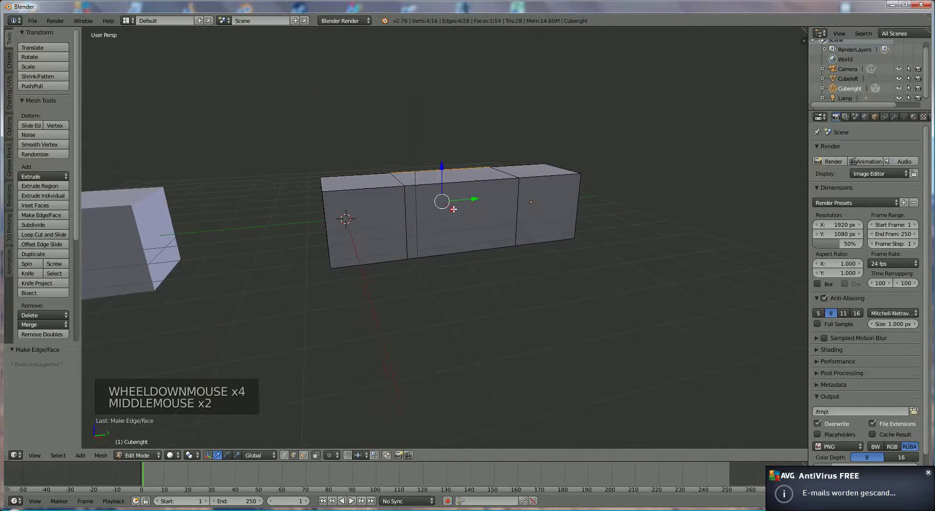
Return the joined mesh to Object Mode.
{"action": "left_click", "coordinate": [453, 210]}
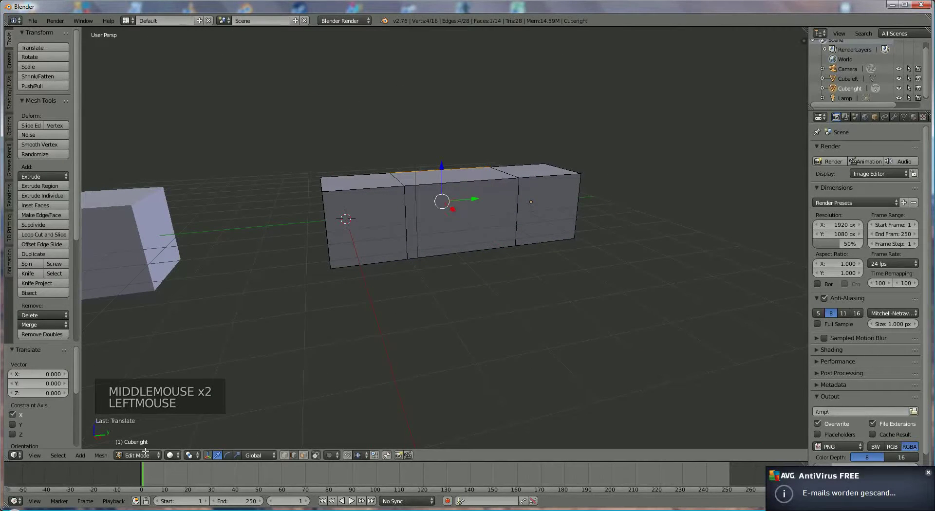
{"action": "left_click", "coordinate": [146, 451]}
{"action": "left_click", "coordinate": [150, 444]}
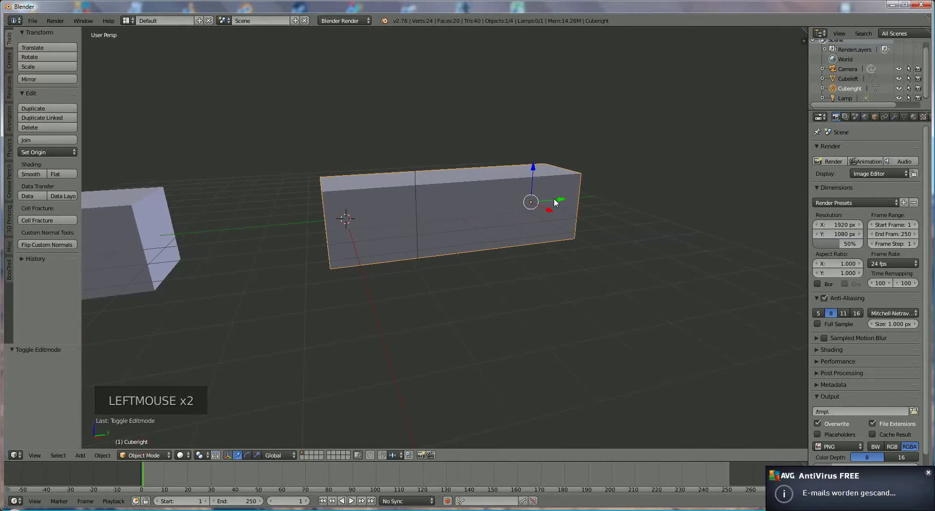